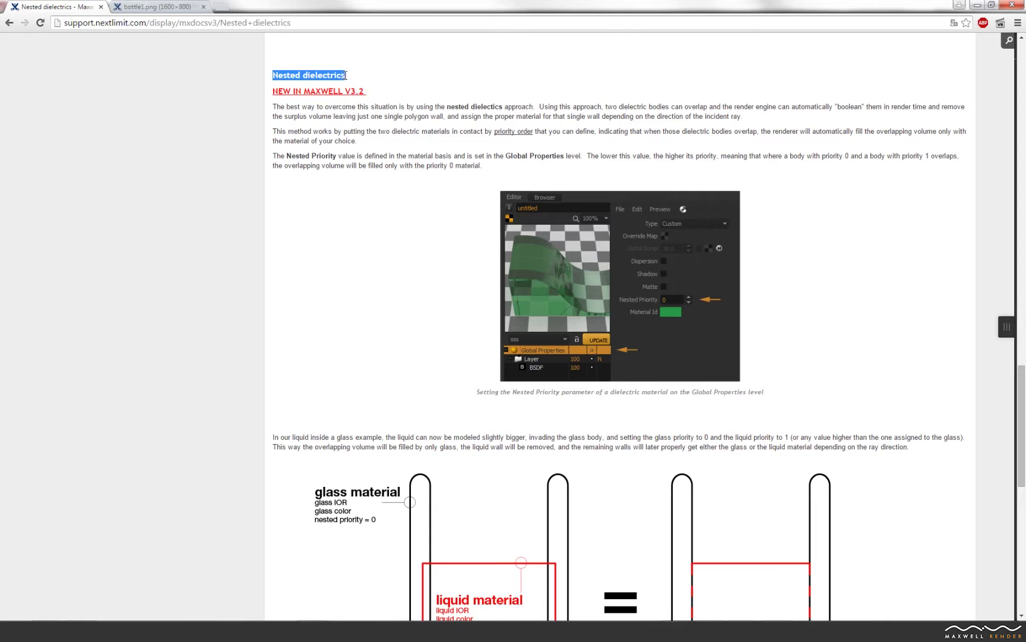
- Read the Nested dielectrics documentation, covering the traditional glass-and-liquid approaches, the infinitesimal gap, the Nested Priority rules and the ice cube example
double_click(332, 78)
left_click(434, 199)
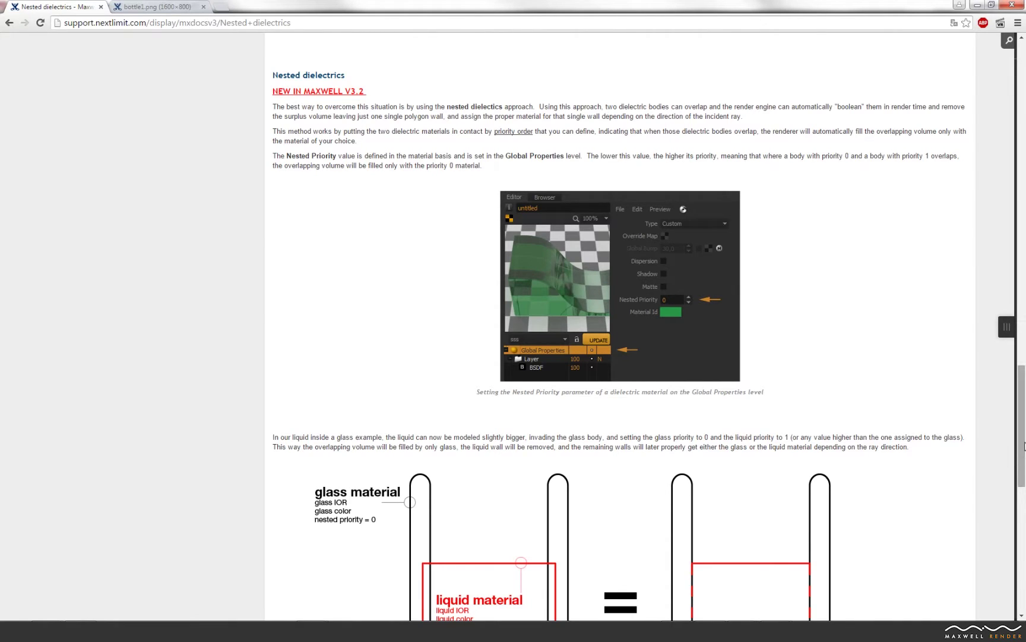
left_click_drag(1023, 446, 1014, 149)
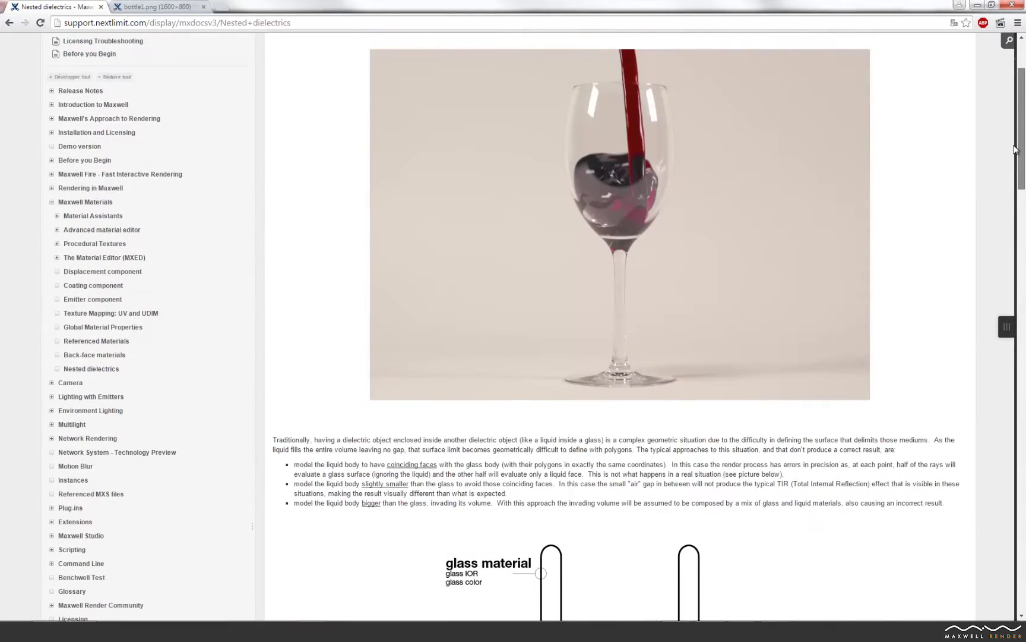
scroll(594, 205, "down", 6)
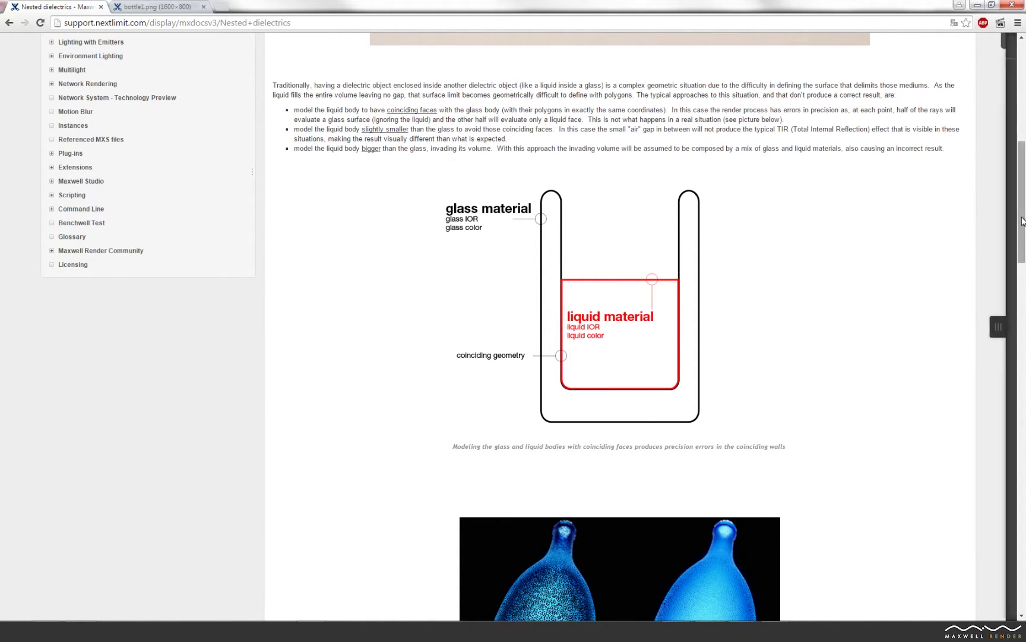
left_click_drag(1021, 238, 1017, 305)
scroll(812, 308, "down", 6)
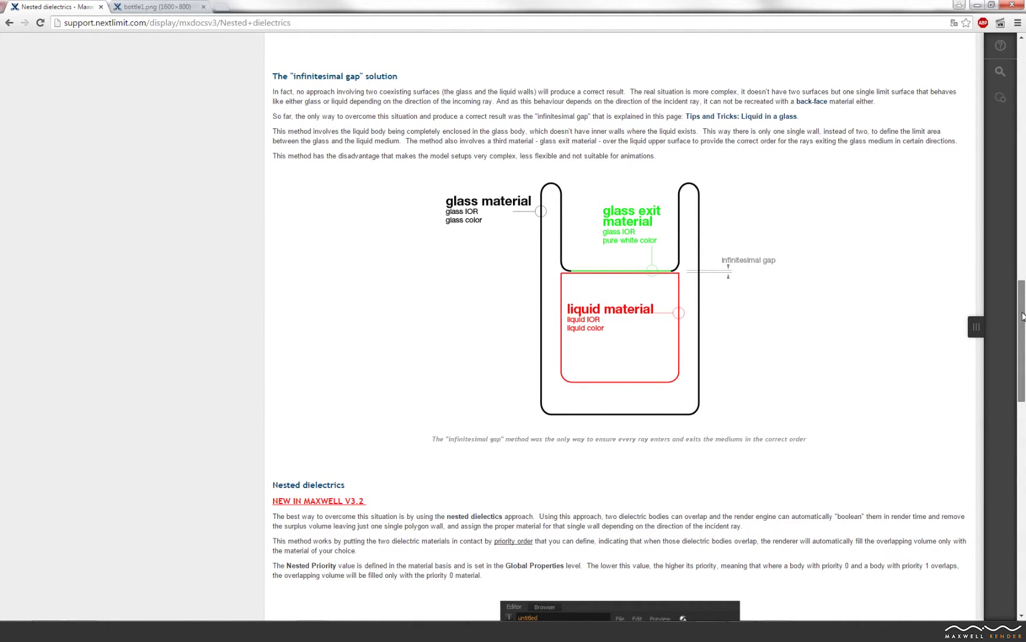
left_click_drag(1023, 316, 1023, 401)
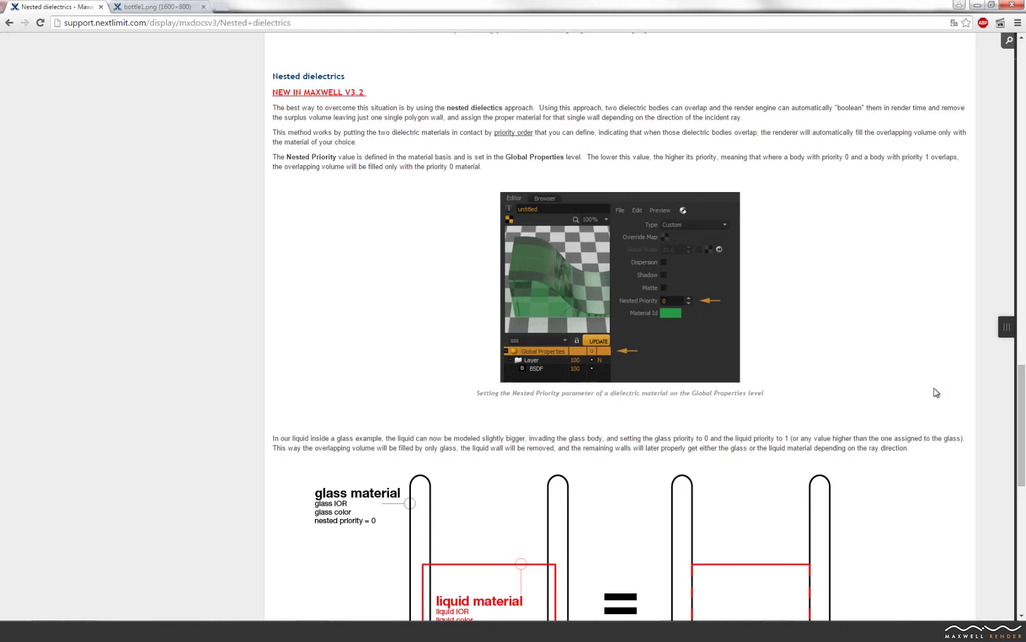
left_click_drag(1020, 407, 1019, 457)
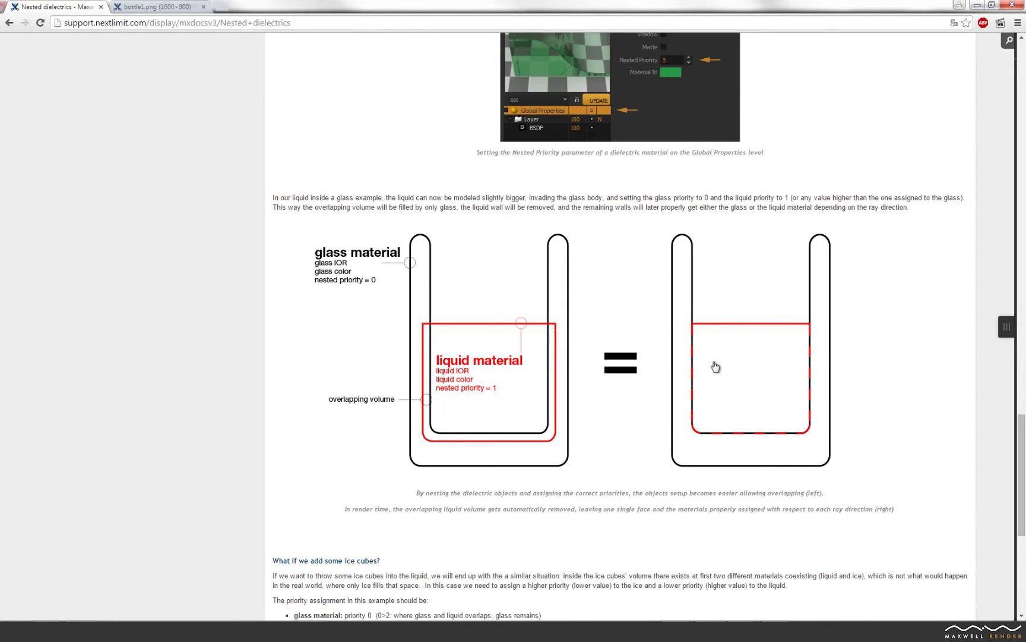
left_click_drag(1023, 441, 1022, 461)
double_click(300, 549)
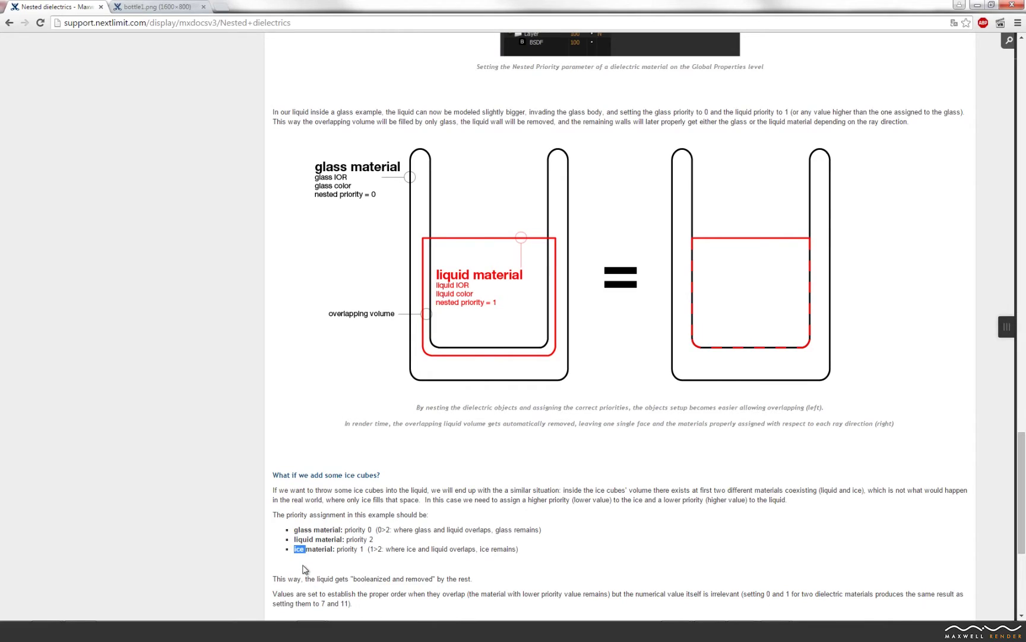
double_click(365, 549)
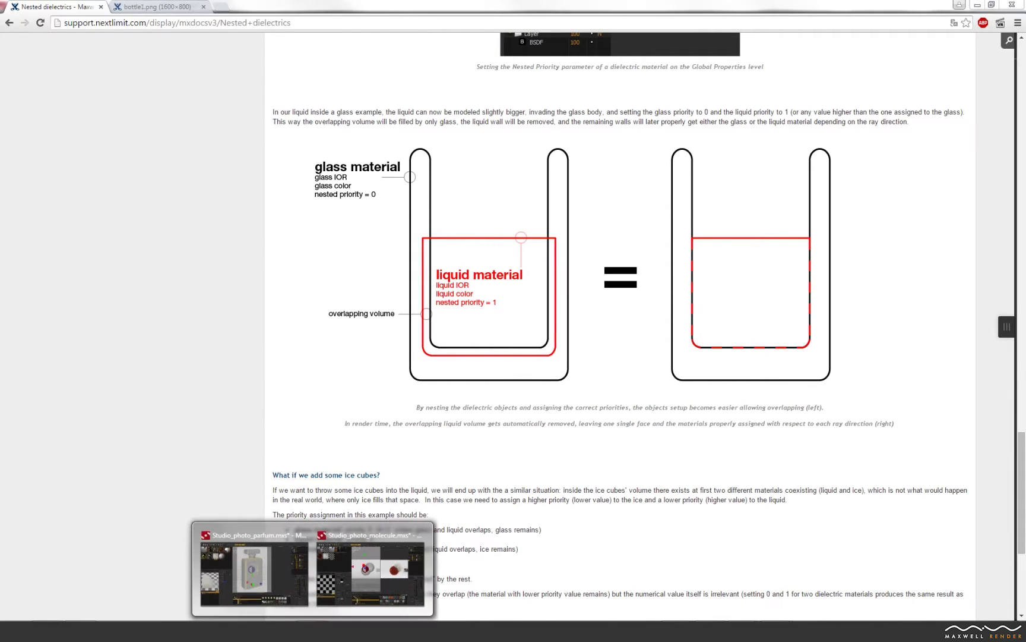
- Switch to the Studio_photo_molecule.mxs scene in Maxwell Studio, select the sphere with the Translucent material and hide the viewport's overlay information
left_click(345, 575)
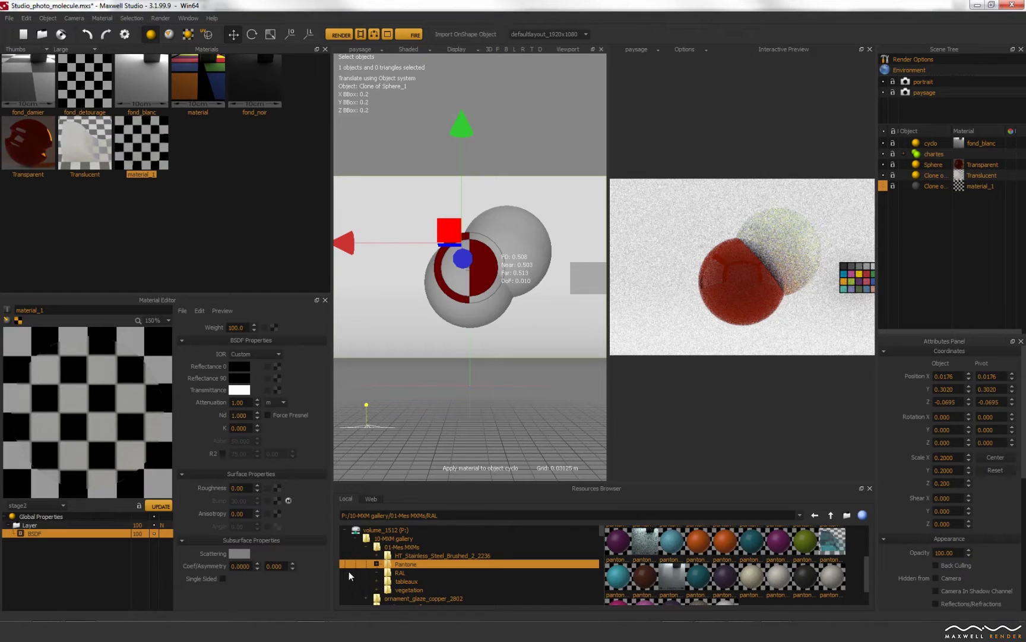
left_click(505, 313)
left_click(530, 262)
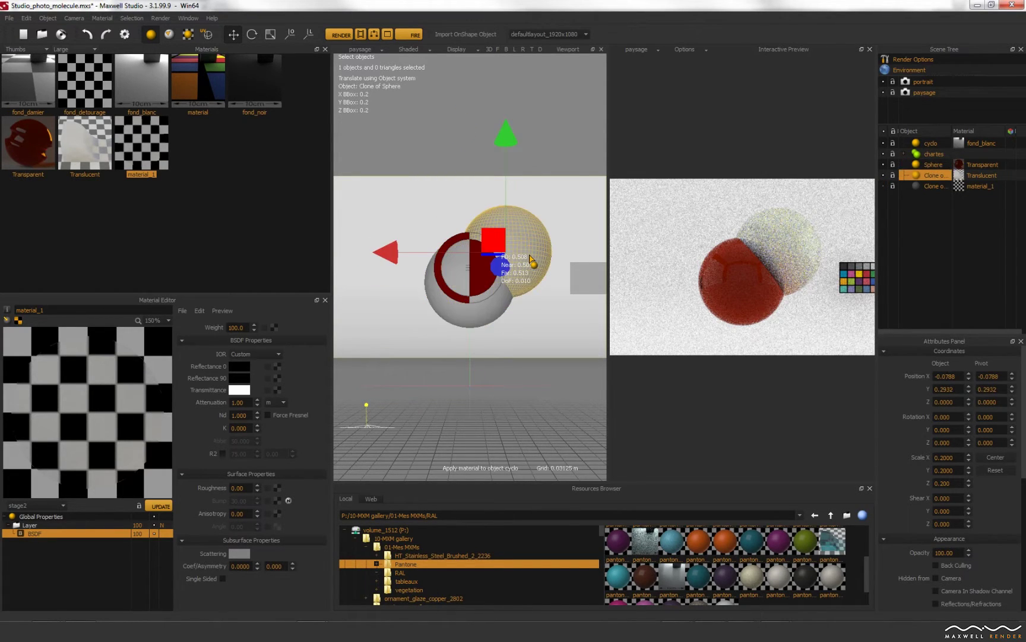
left_click(453, 50)
left_click(455, 69)
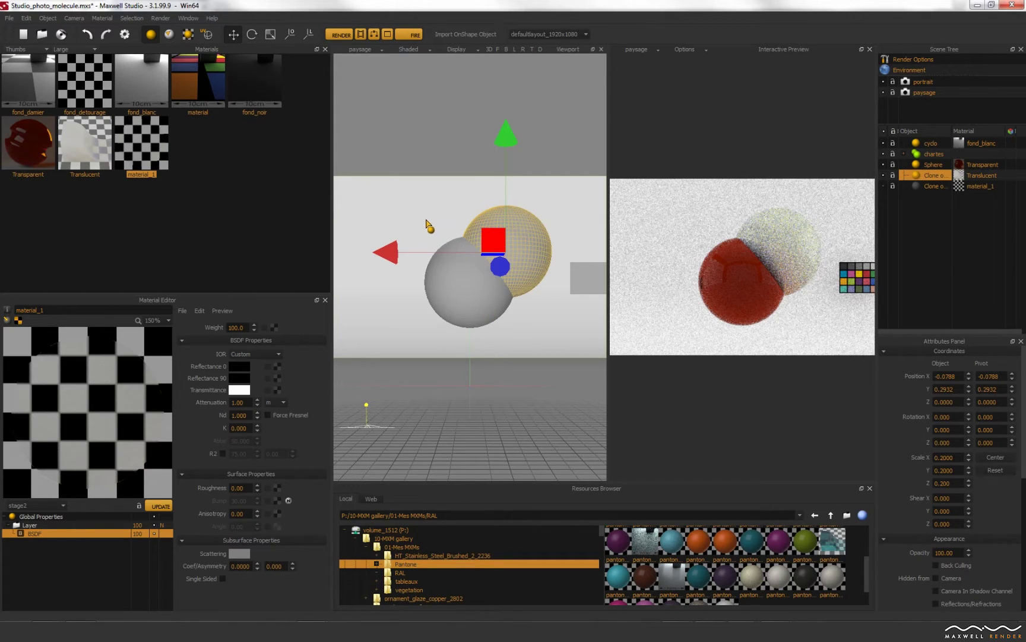
- Check the Transparent material's global properties and set the Translucent material's Nested Priority to 0
left_click(35, 139)
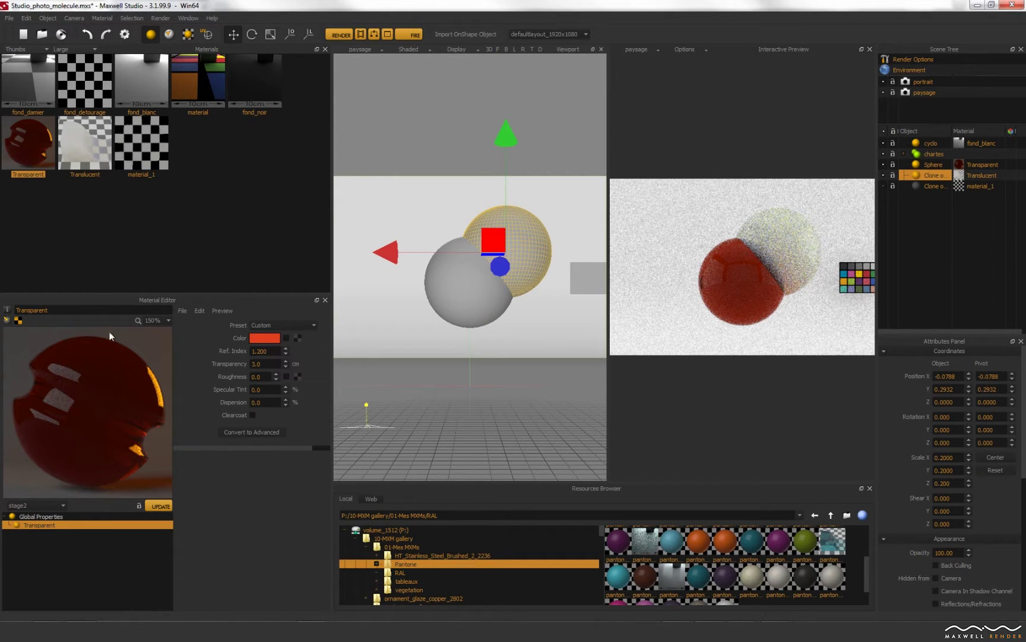
left_click(57, 516)
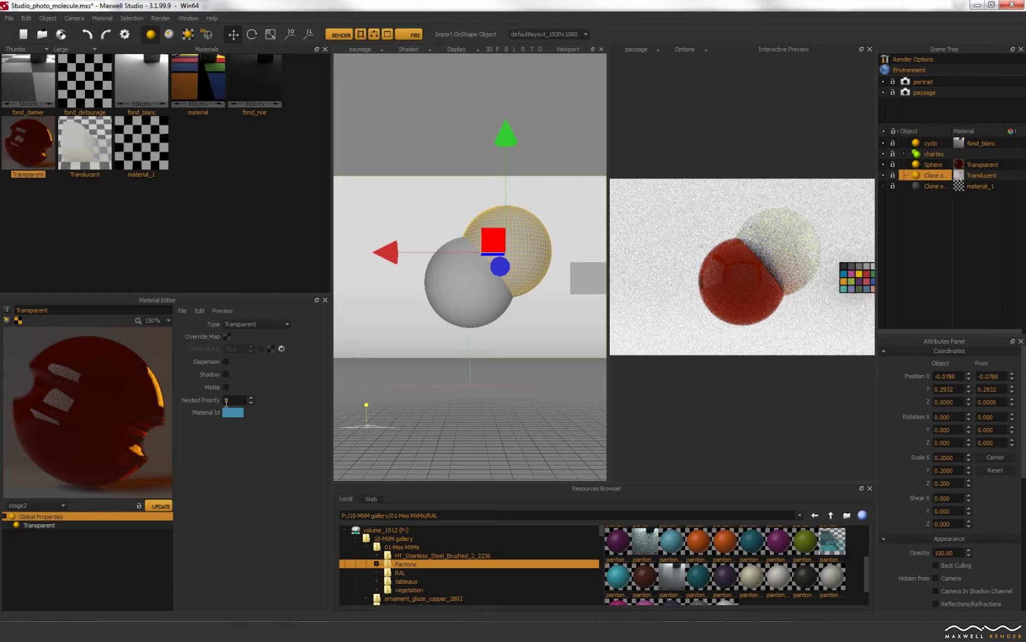
left_click(87, 161)
left_click(69, 517)
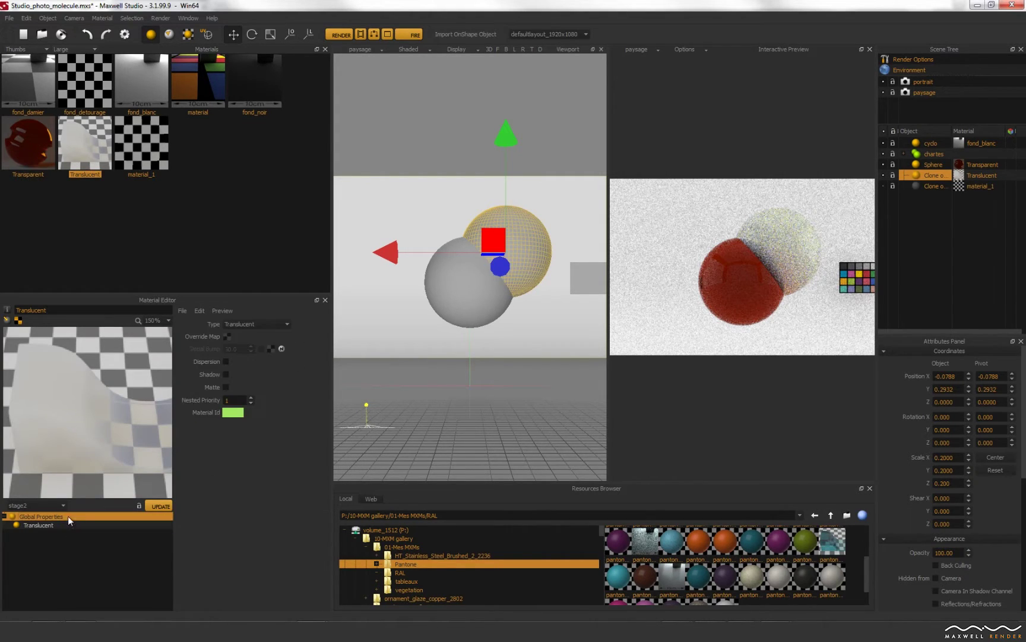
left_click(225, 401)
type("0")
key("Return")
- Switch to the boule2.mxi render in Maxwell Render and examine the overlap between the red and translucent spheres
mouse_move(664, 631)
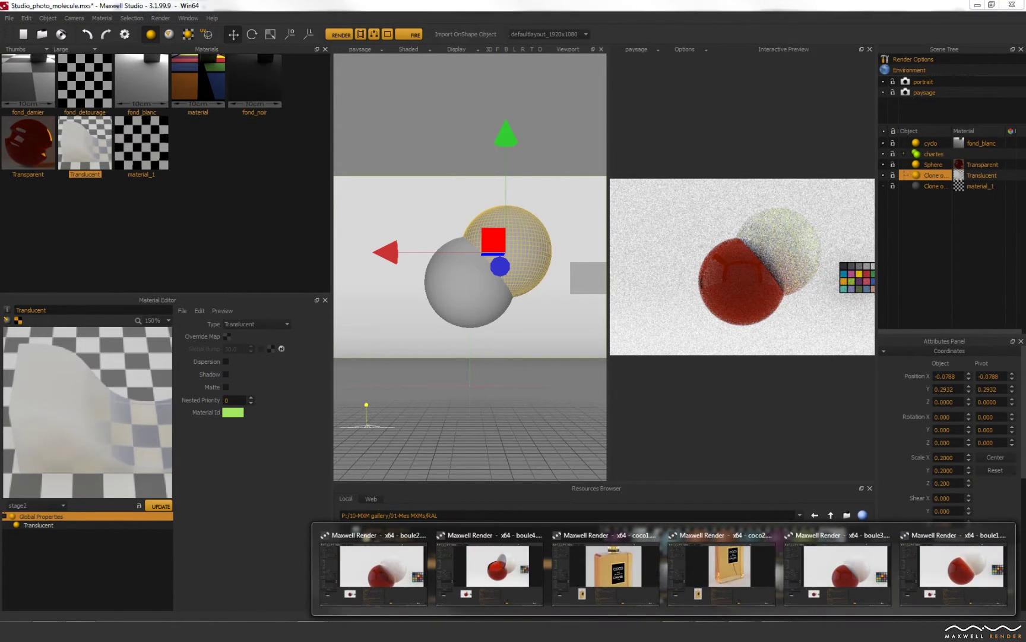
left_click(373, 561)
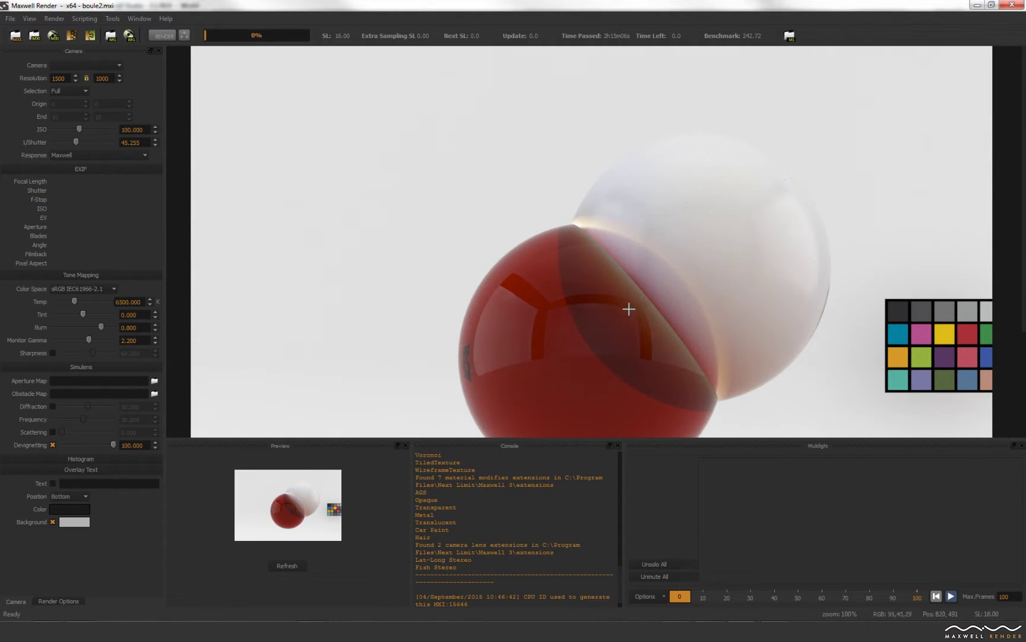
left_click_drag(626, 319, 579, 260)
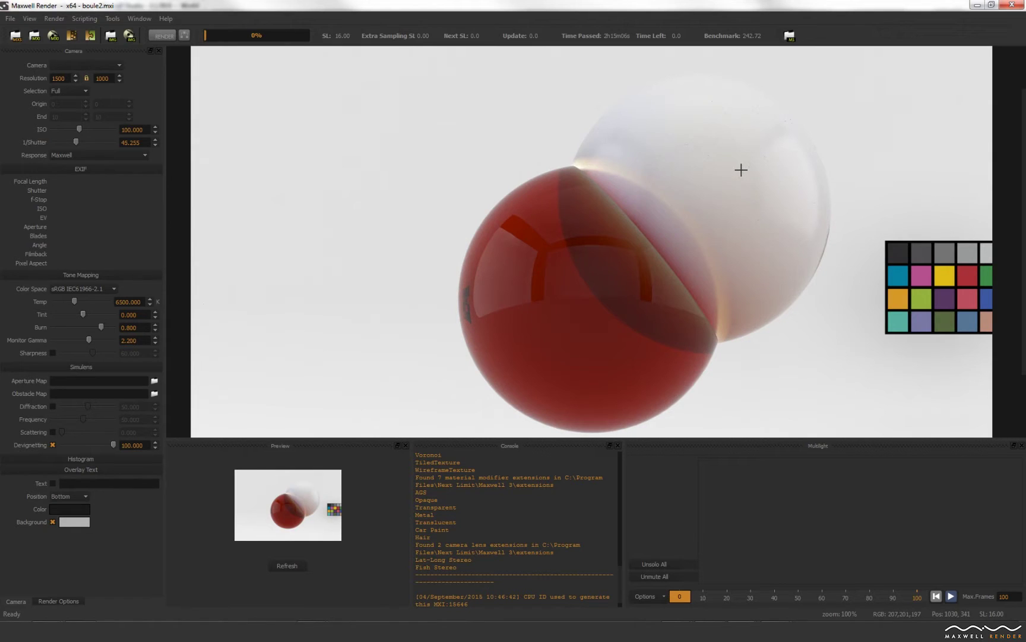
- Return to the molecule scene in Maxwell Studio, set the Translucent material's Nested Priority to 1, and view the boule3.mxi render in Maxwell Render
mouse_move(303, 631)
left_click(380, 567)
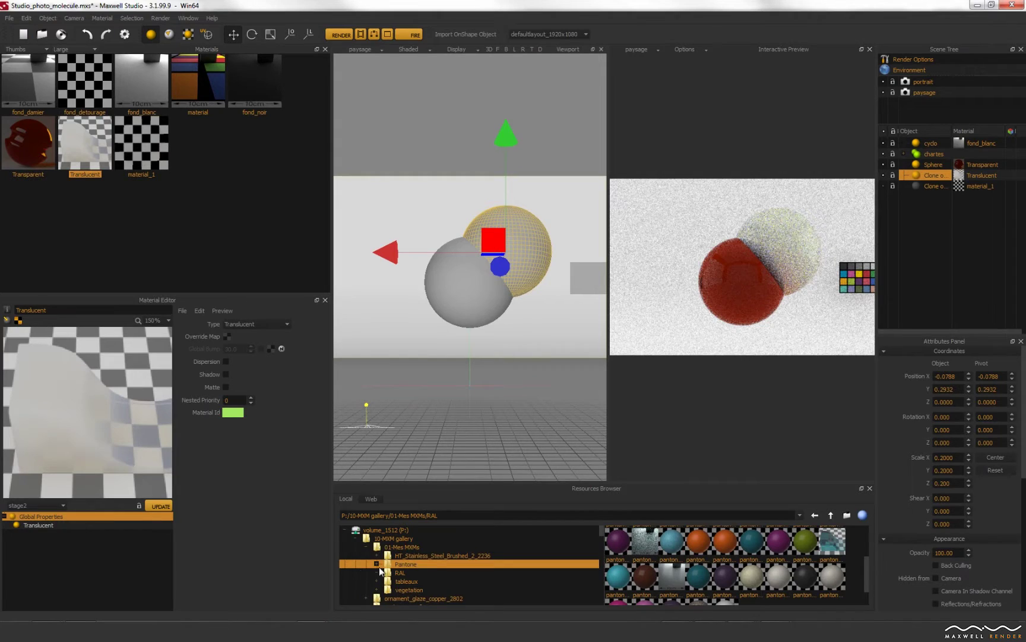
left_click(60, 523)
left_click(40, 517)
left_click(232, 400)
key("Return")
left_click(676, 630)
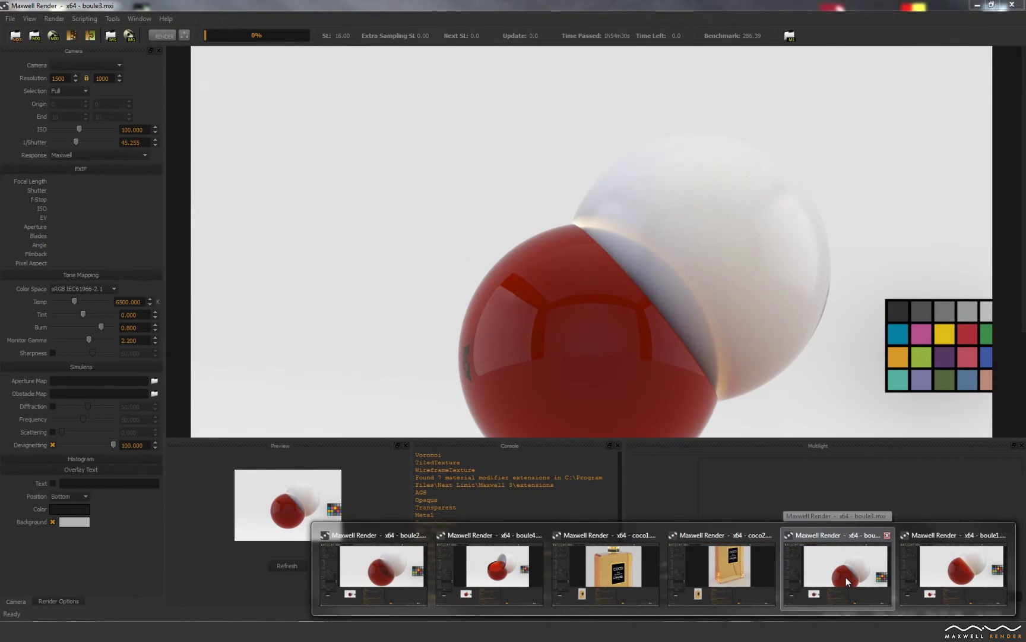
left_click(846, 576)
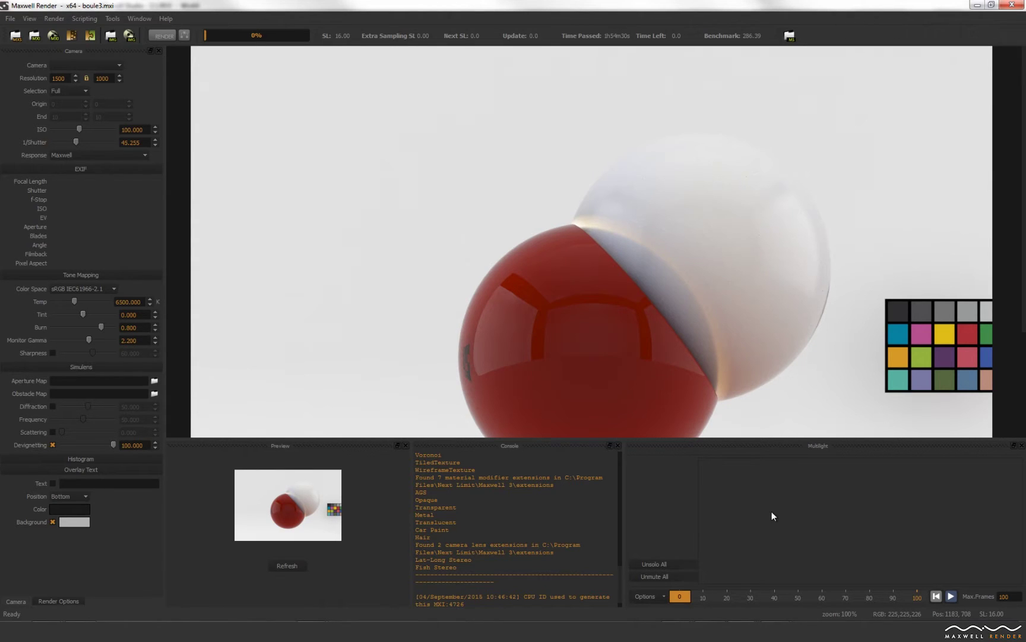
- In Maxwell Studio, edit both sphere materials' Nested Priority, setting Translucent to 0, and view the boule1.mxi render in Maxwell Render
left_click(365, 578)
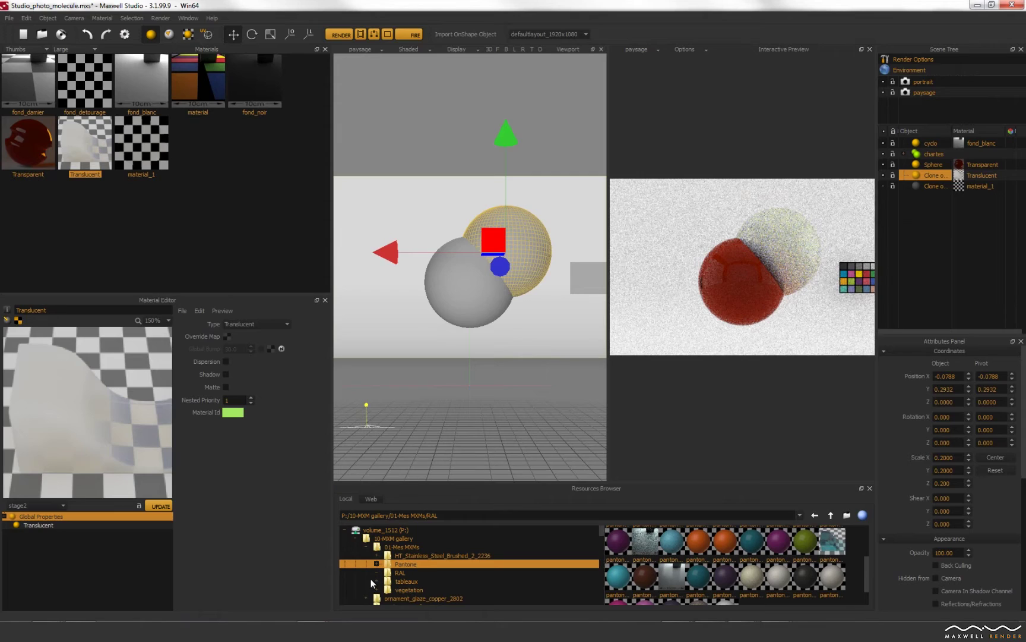
left_click(228, 400)
left_click(20, 142)
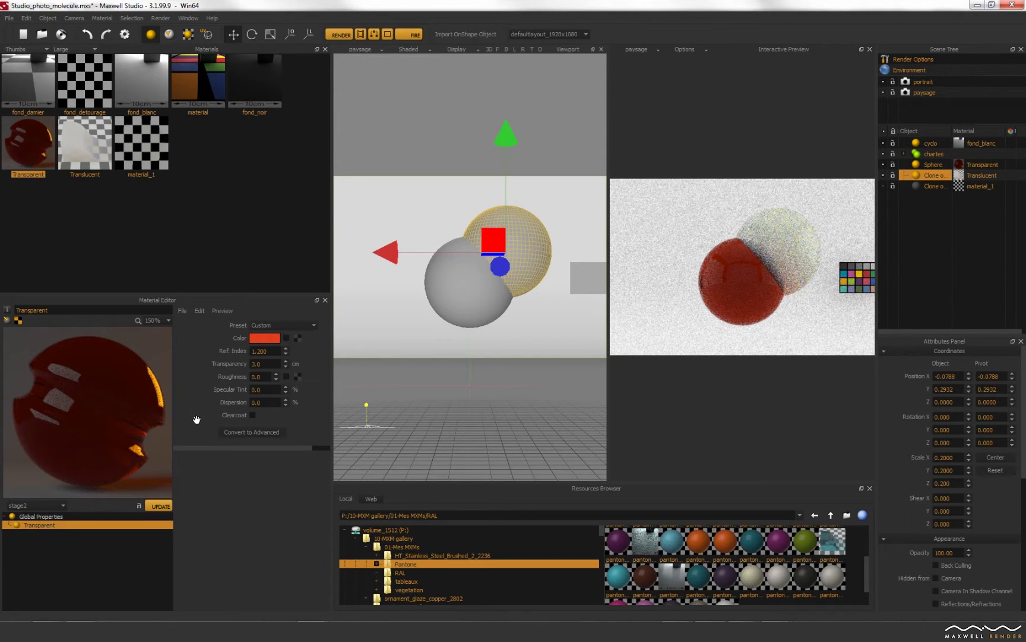
left_click(65, 515)
left_click(233, 399)
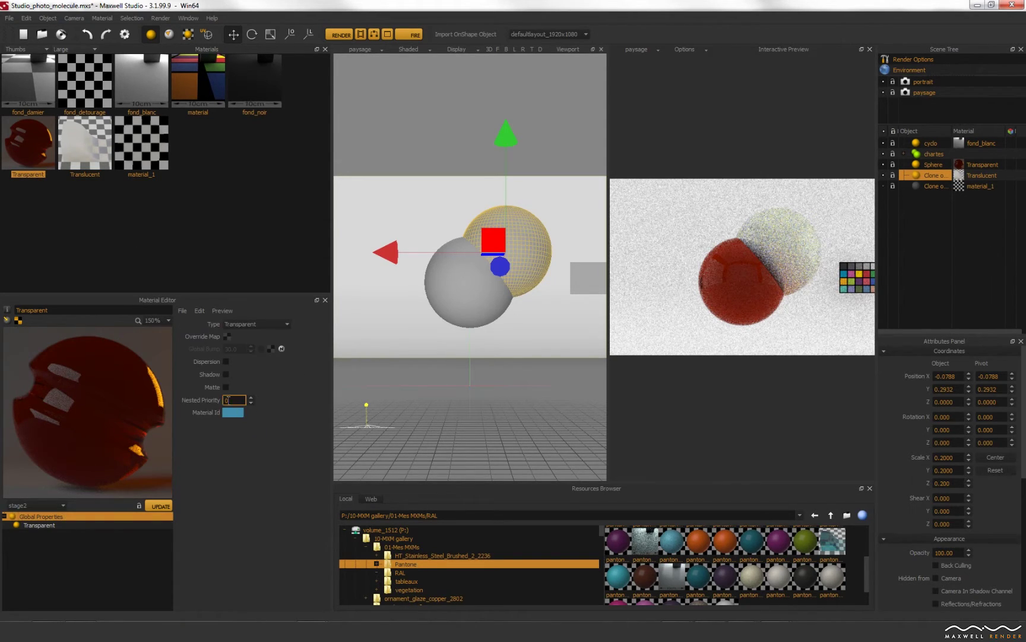
left_click(211, 441)
left_click(95, 158)
left_click(64, 516)
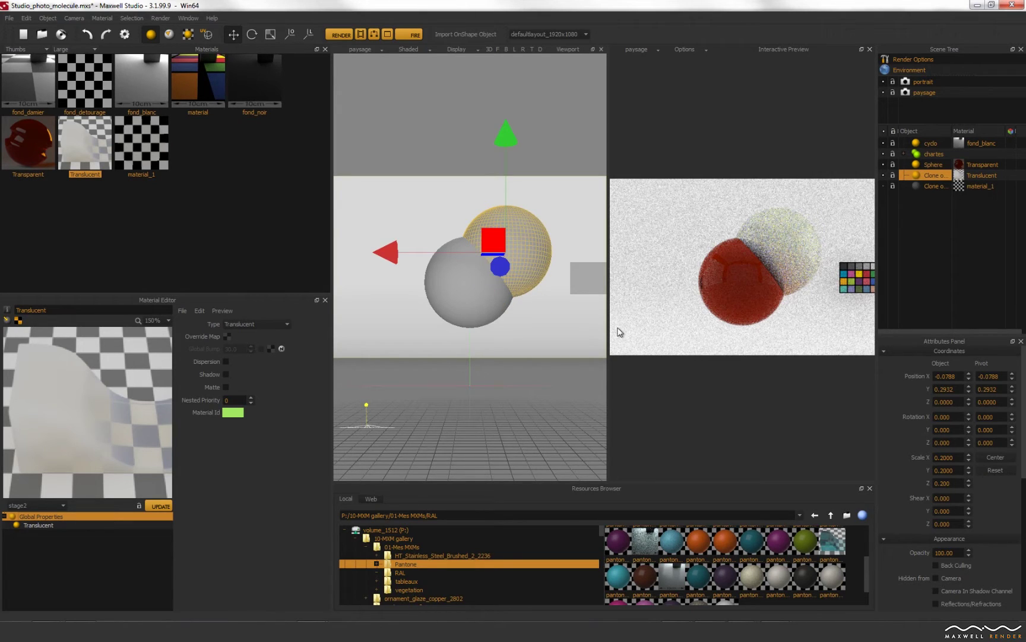
left_click(666, 631)
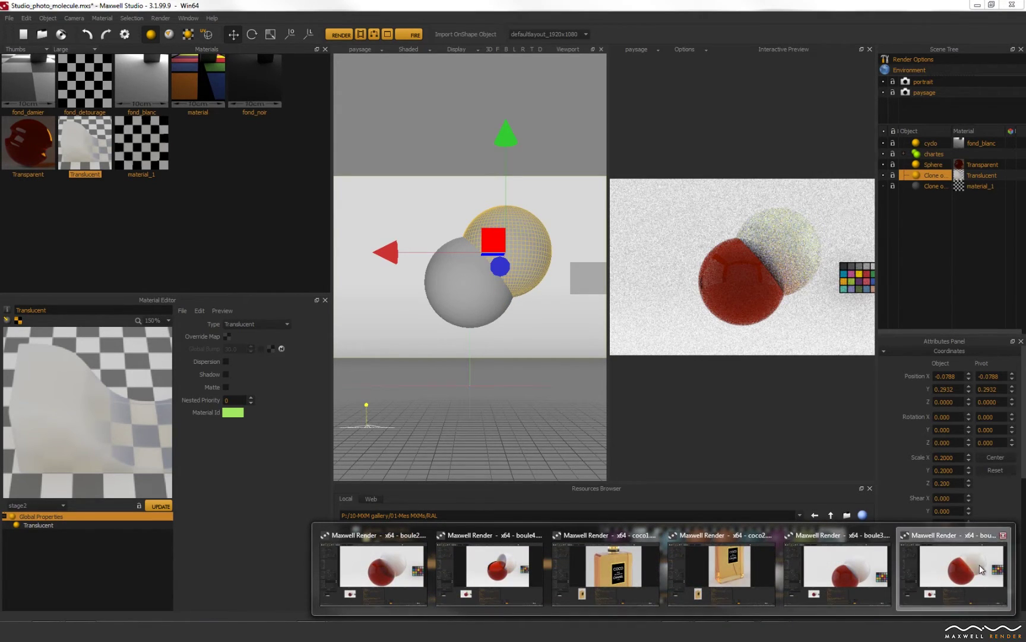
left_click(958, 567)
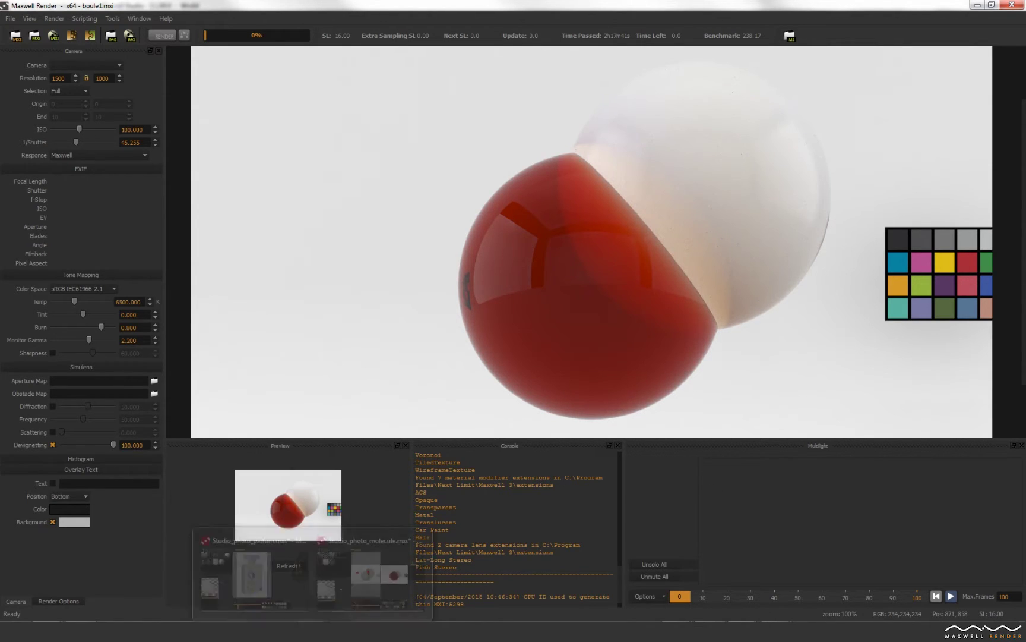
- Unhide the sphere with material_1 in the Maxwell Studio molecule scene and inspect the boule4.mxi render in Maxwell Render
left_click(346, 577)
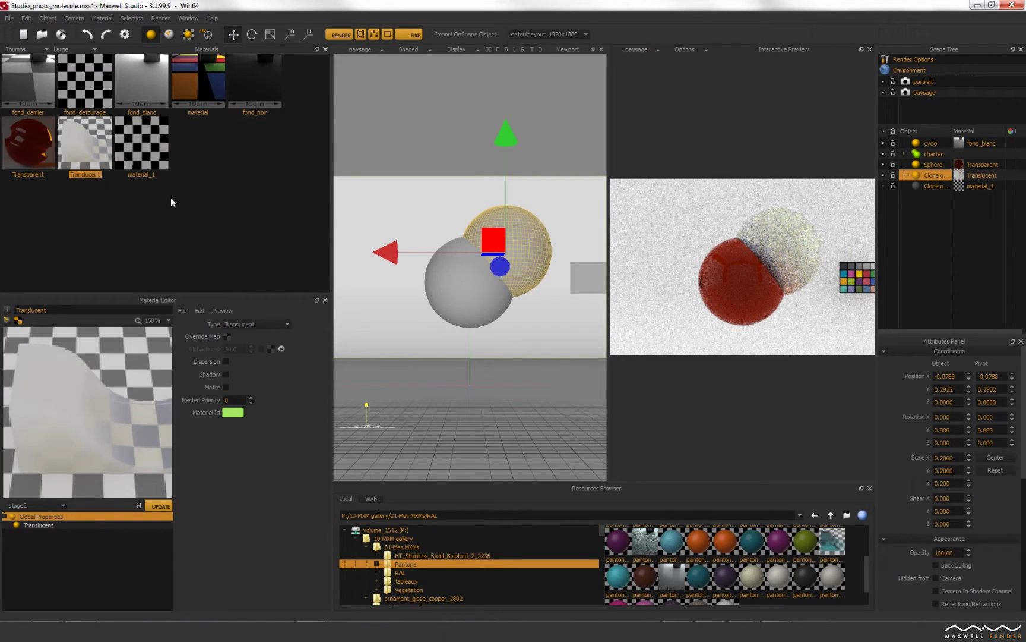
left_click(883, 186)
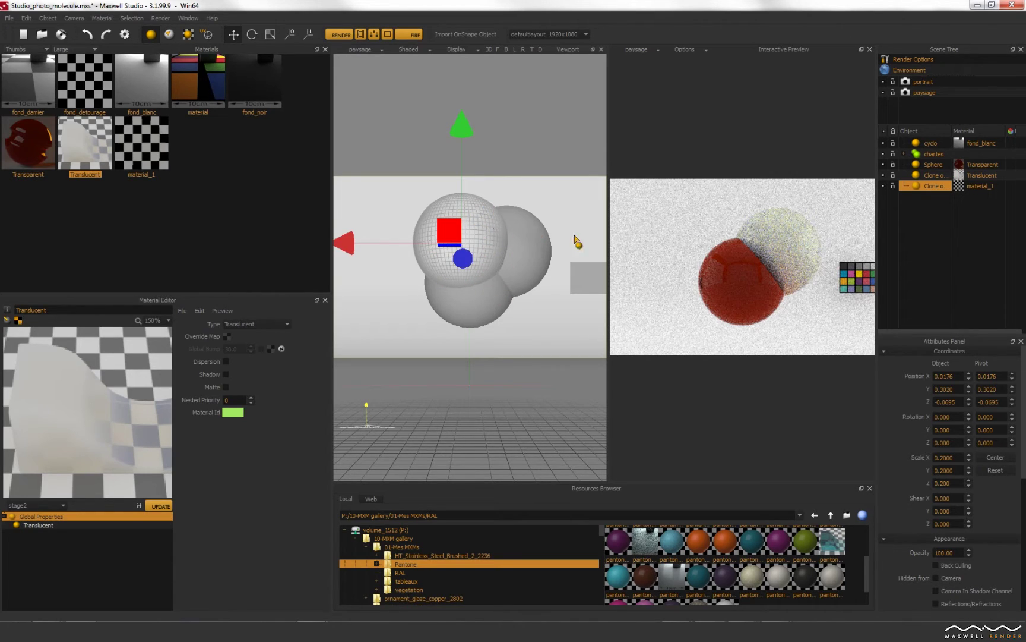
left_click(142, 152)
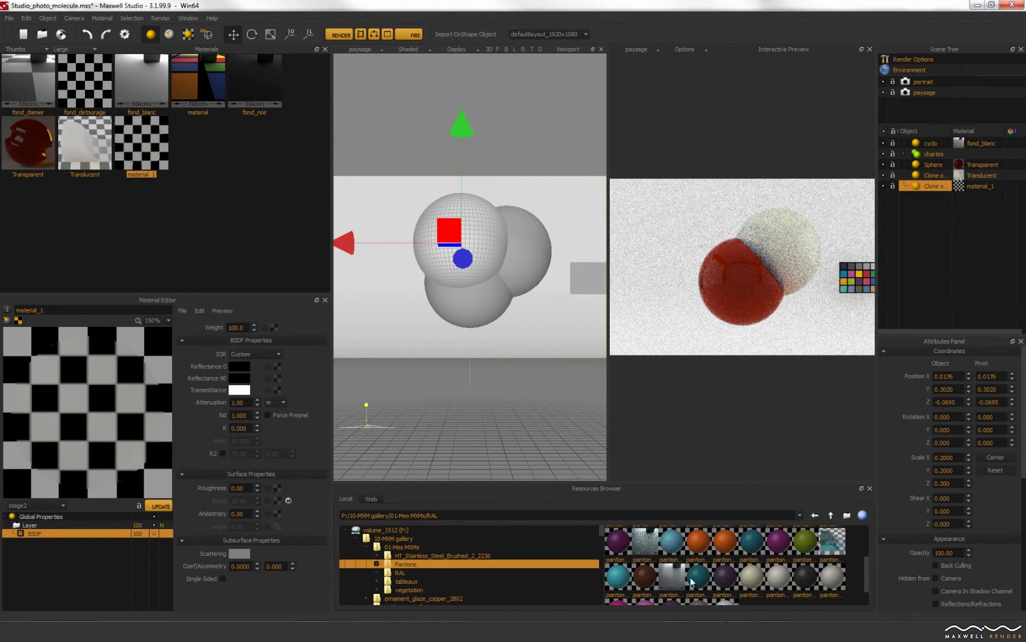
mouse_move(675, 631)
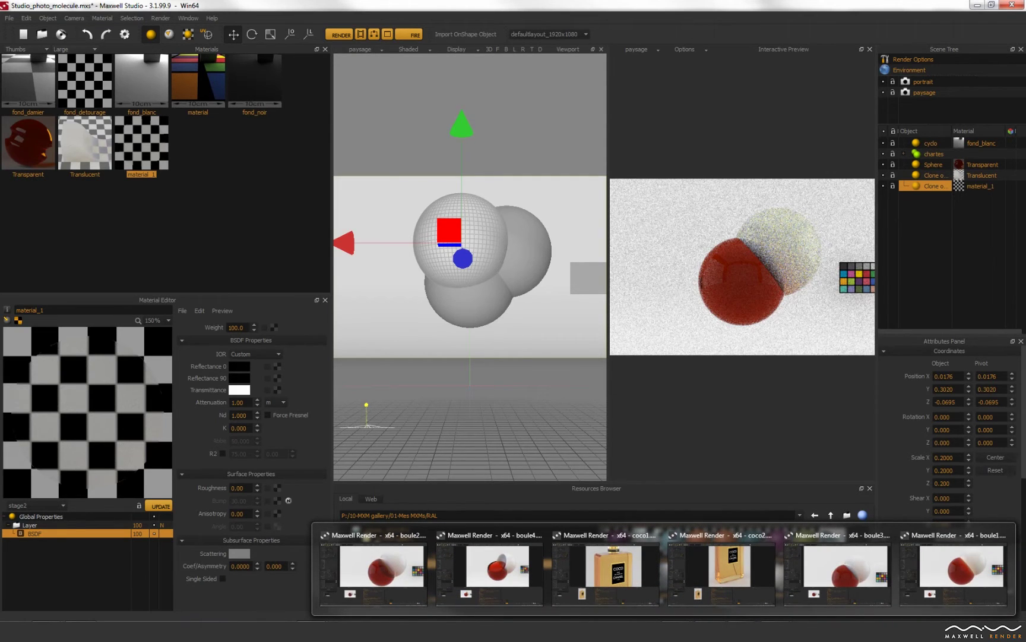
left_click(496, 579)
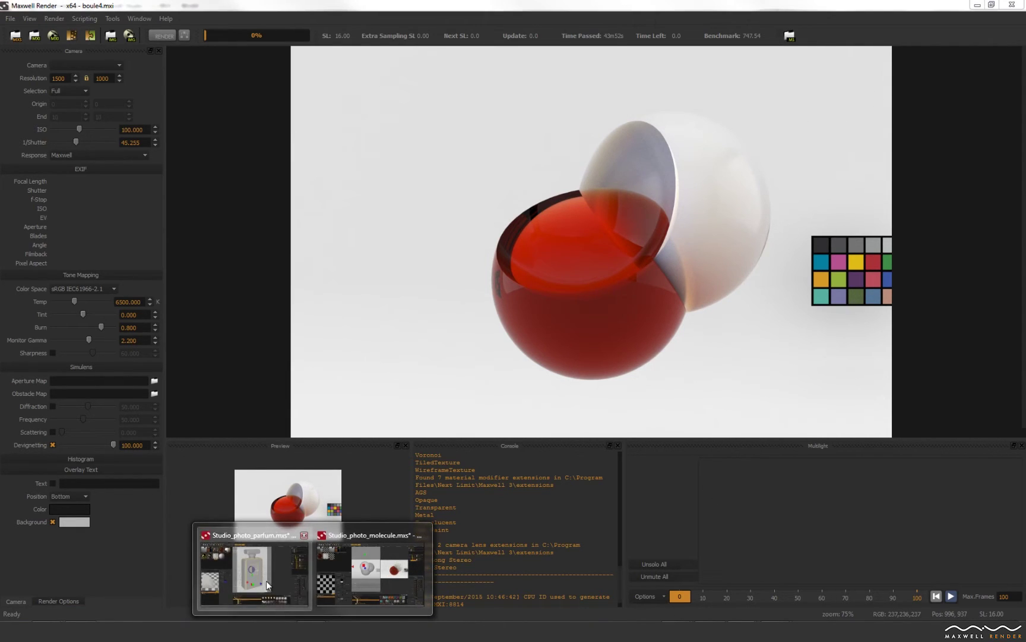
- Switch to the Studio_photo_parfum.mxs scene in Maxwell Studio and hide the bottle's outer verre body and the jus liquid body
left_click(266, 580)
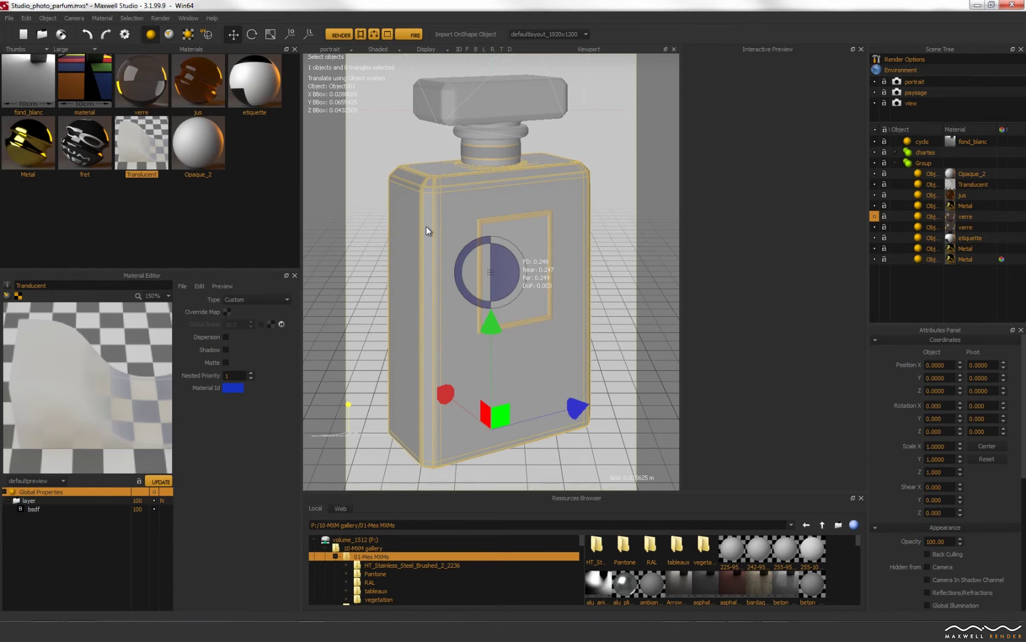
left_click(873, 216)
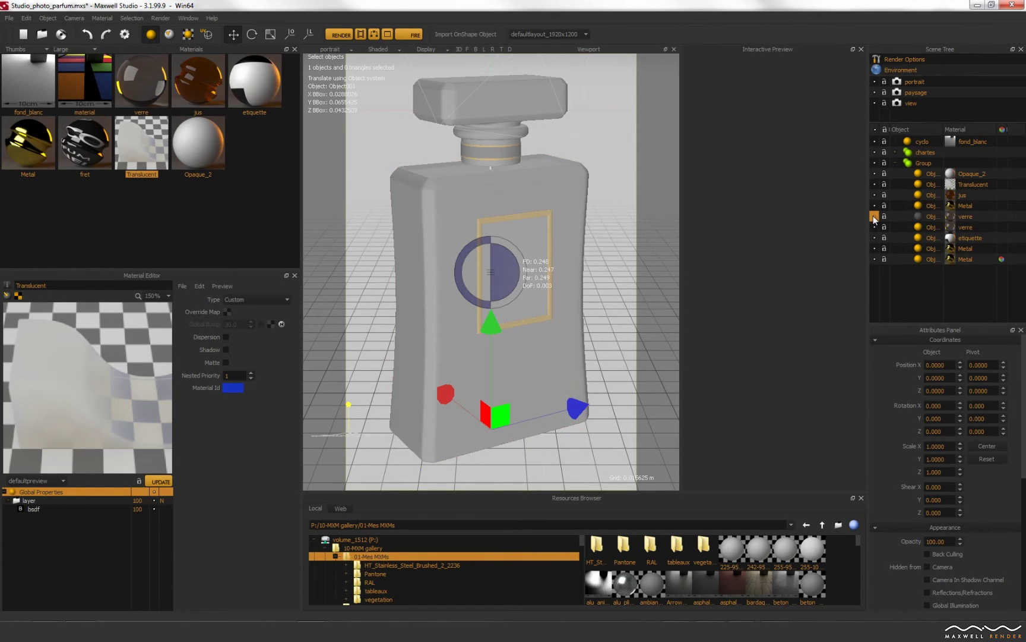
left_click(540, 191)
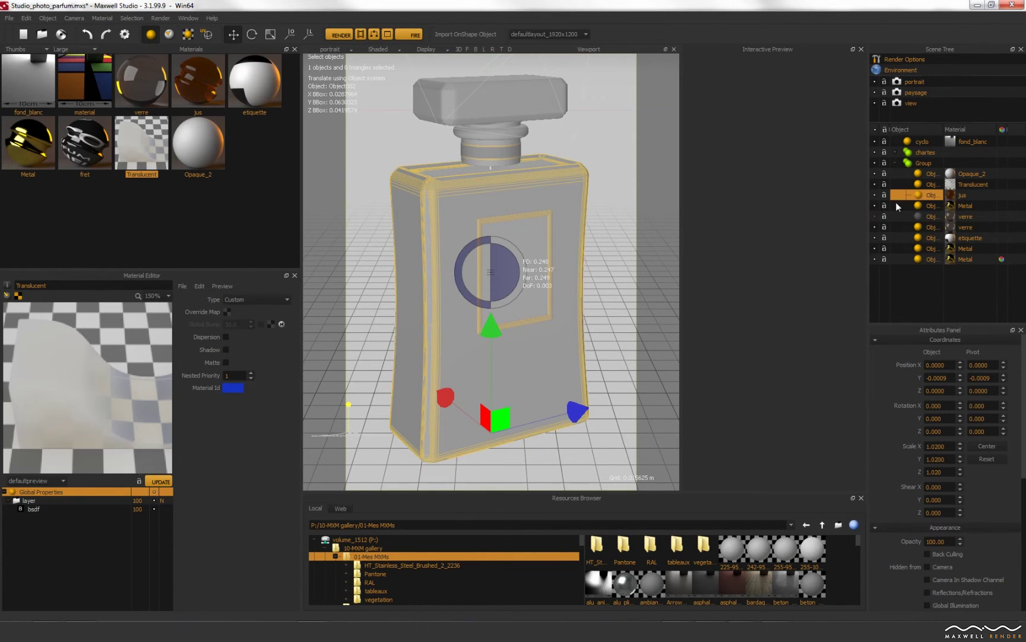
left_click(874, 195)
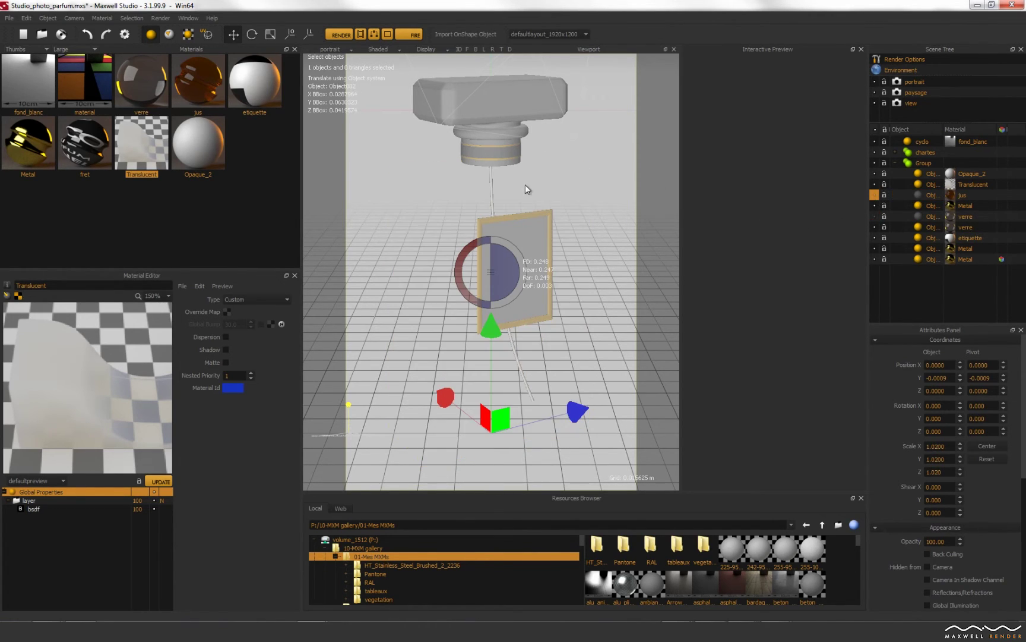
- Select the Translucent tube inside the bottle, and unhide the outer verre body and the jus liquid body
left_click(492, 187)
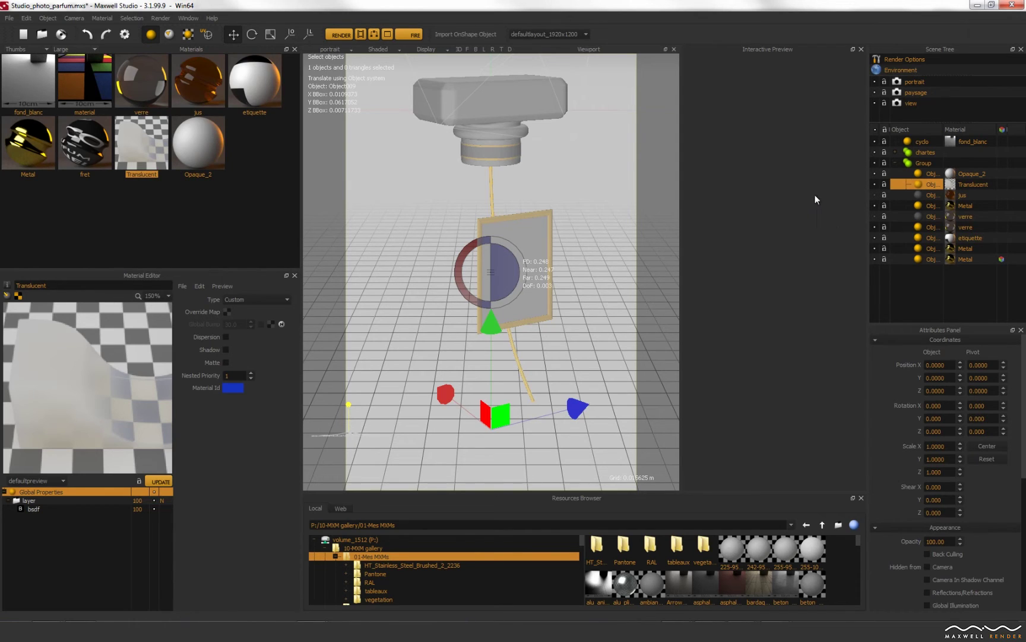
left_click(875, 216)
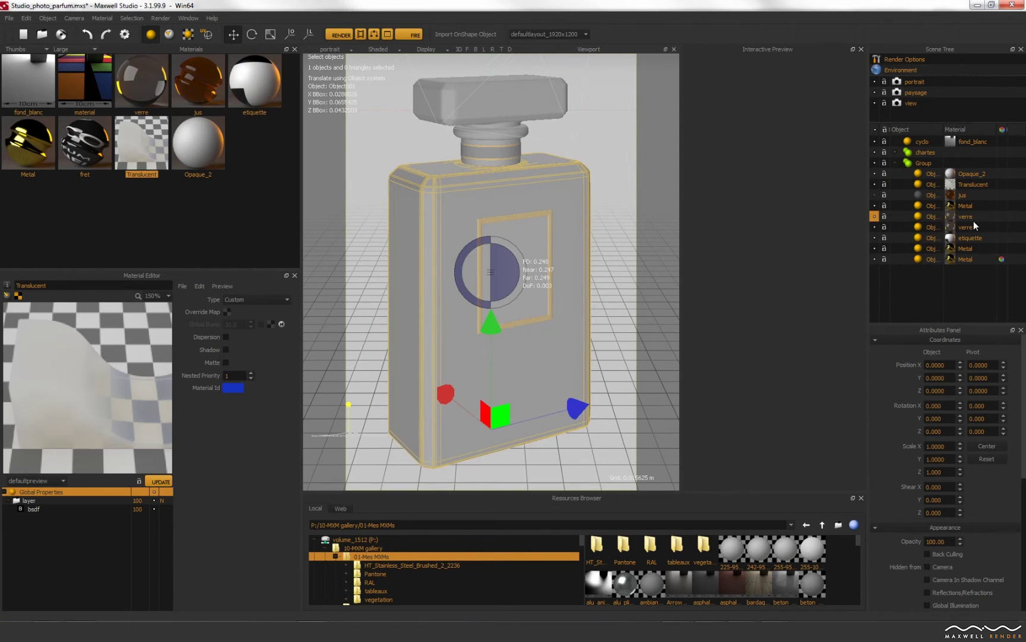
left_click(973, 219)
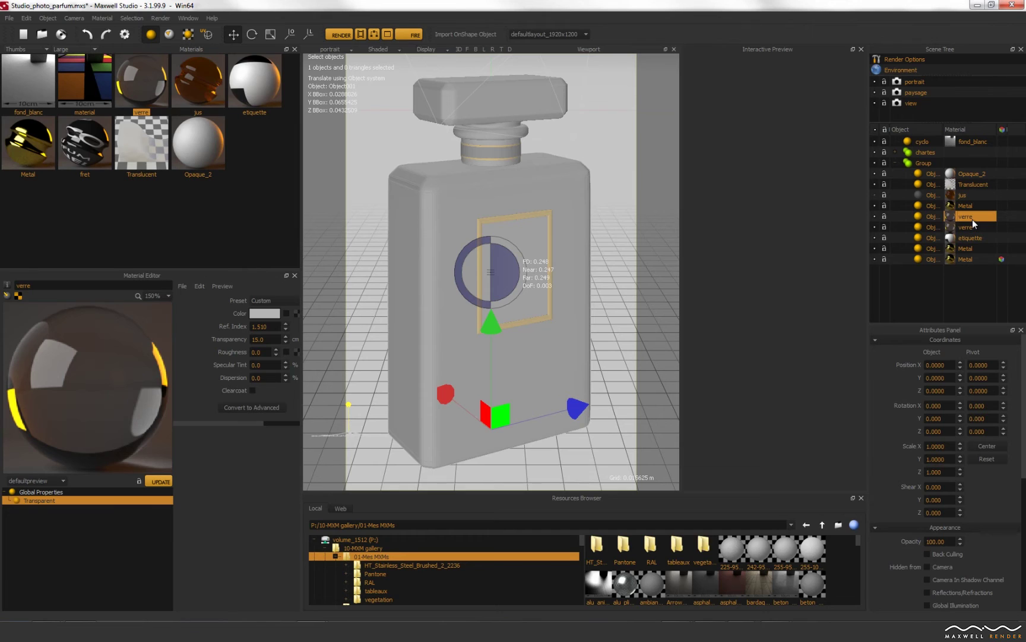
left_click(967, 195)
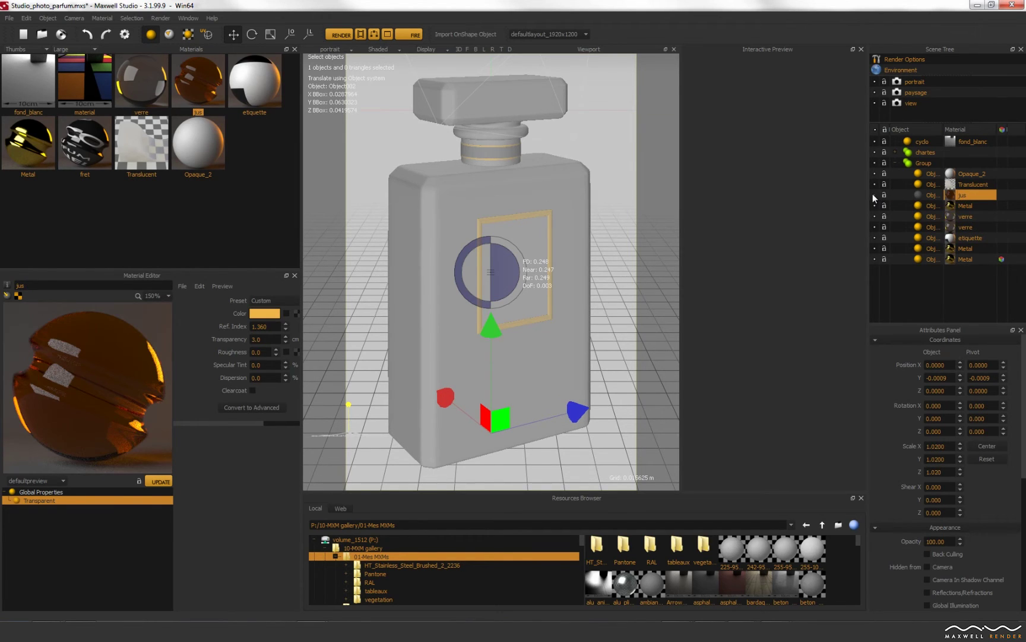
left_click(875, 195)
- Compare the material settings of the Translucent tube, the jus liquid and the outer verre bottle body
left_click(961, 186)
left_click(962, 195)
left_click(968, 185)
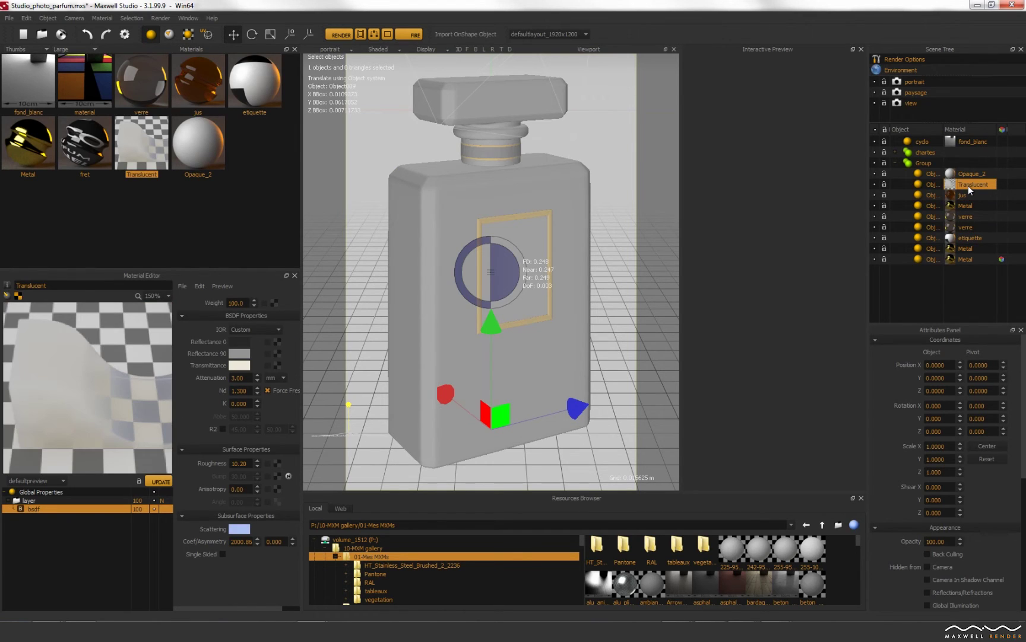
left_click(914, 187)
left_click(958, 194)
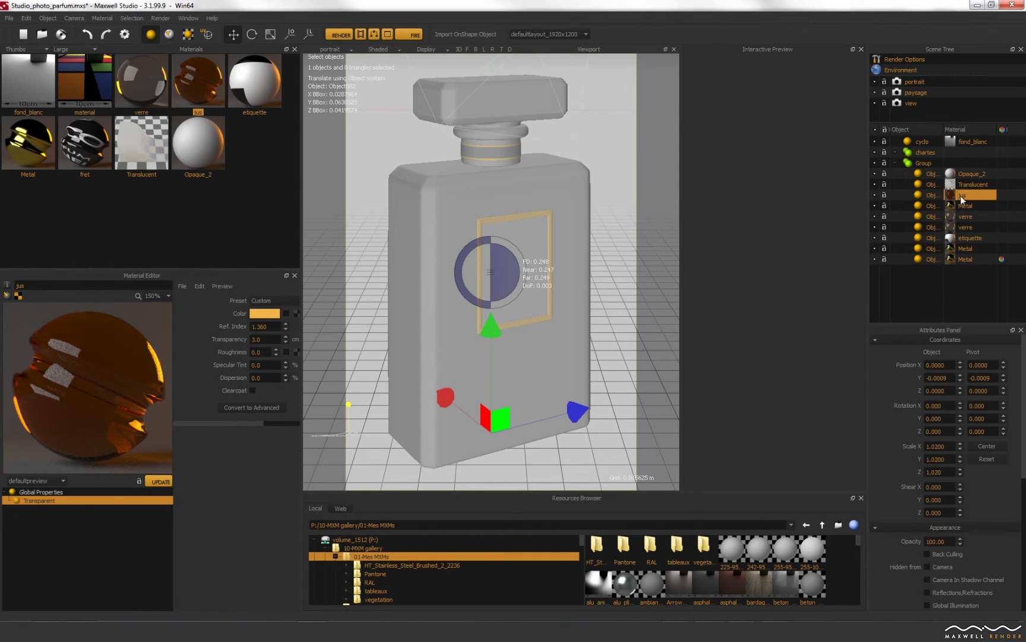
left_click(964, 217)
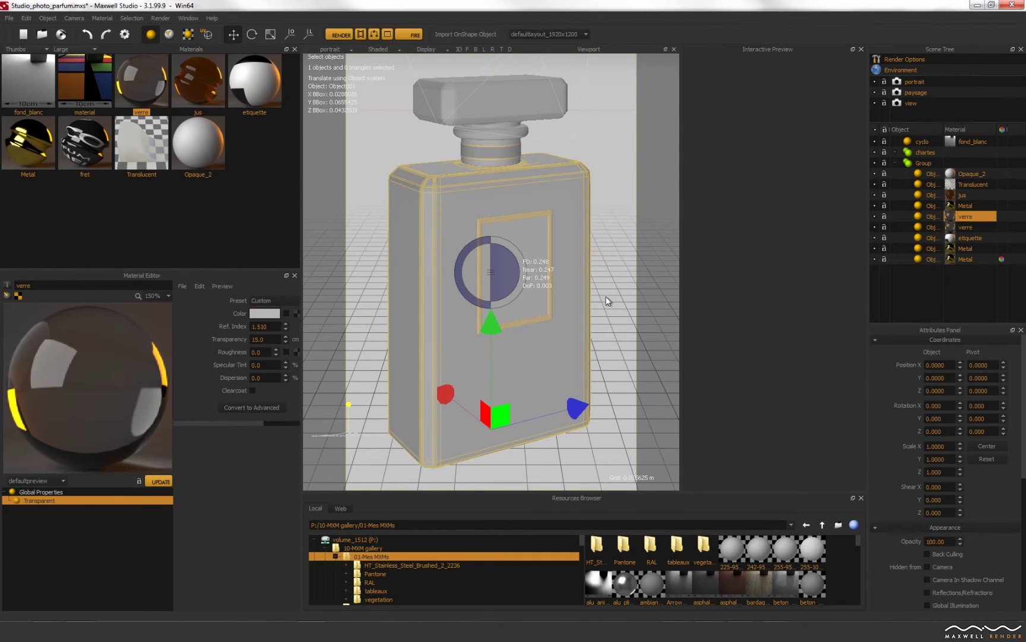
- Check the Nested Priority in the global properties of the verre, Translucent and jus materials
left_click(33, 492)
left_click(235, 375)
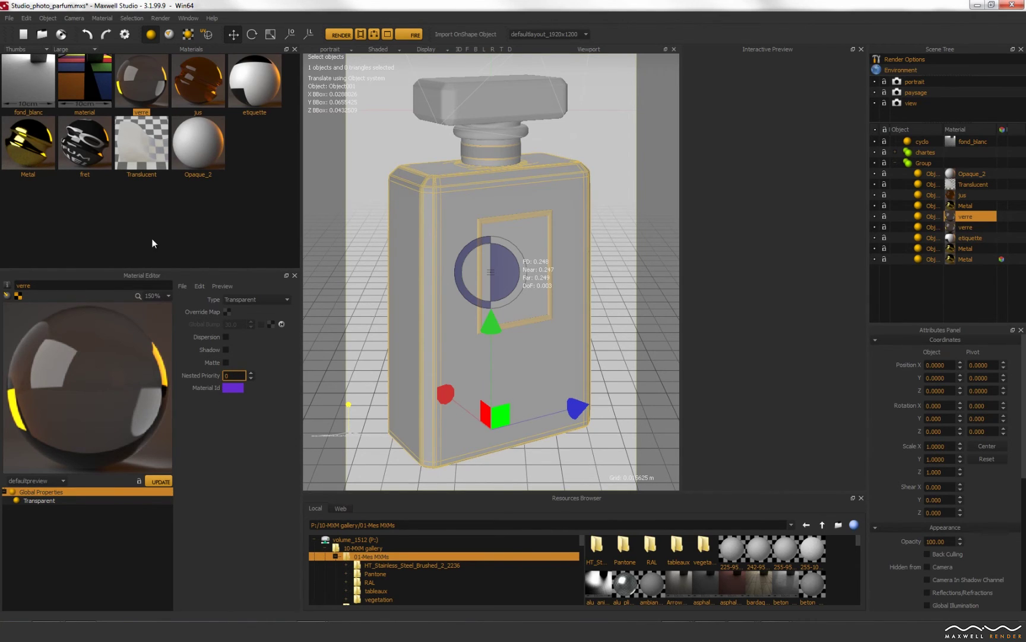
left_click(149, 144)
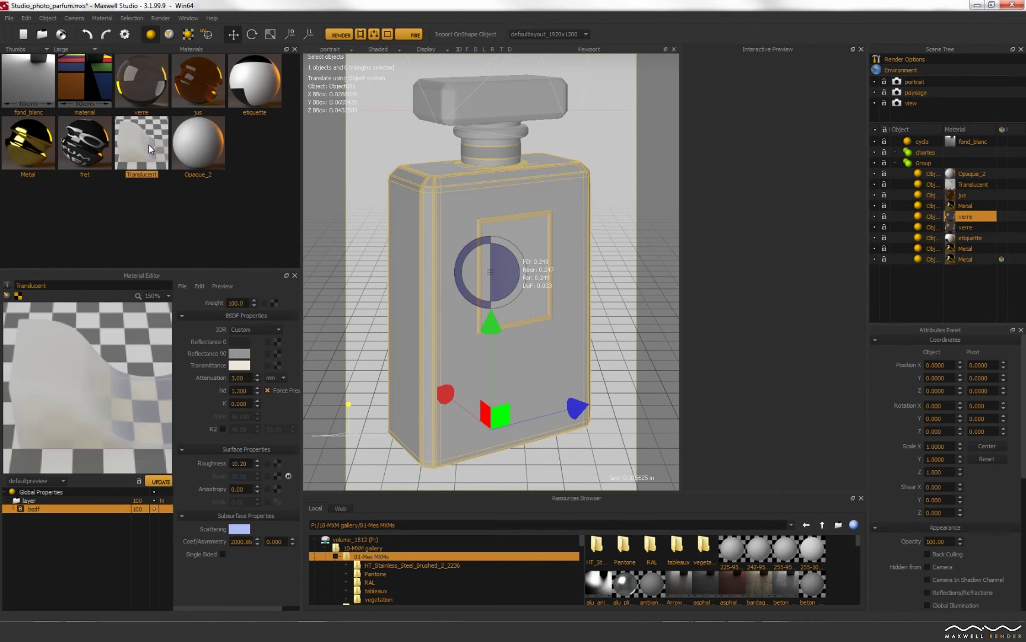
left_click(52, 492)
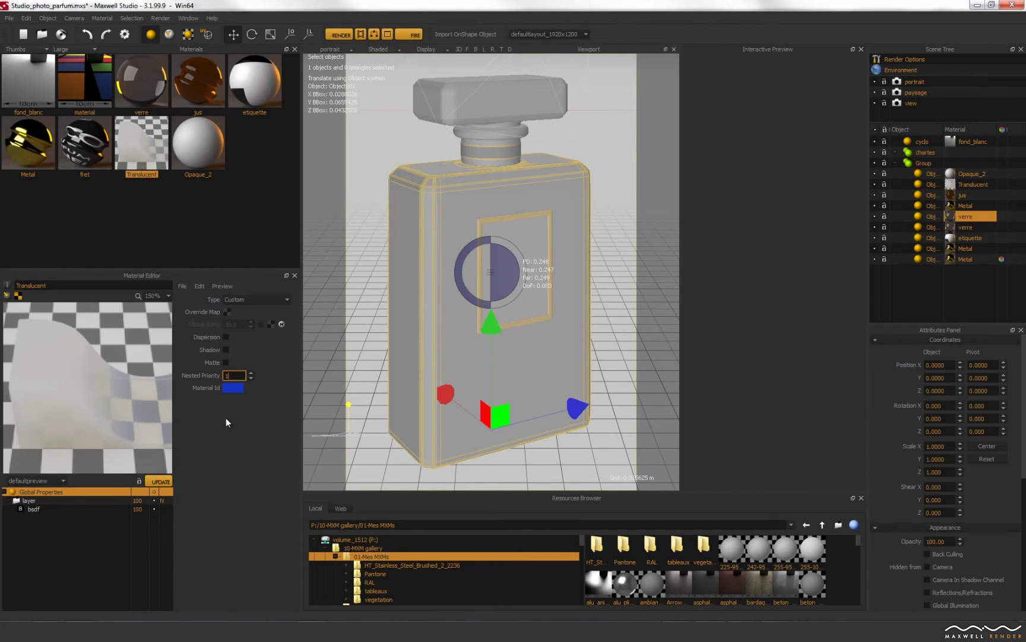
left_click(202, 93)
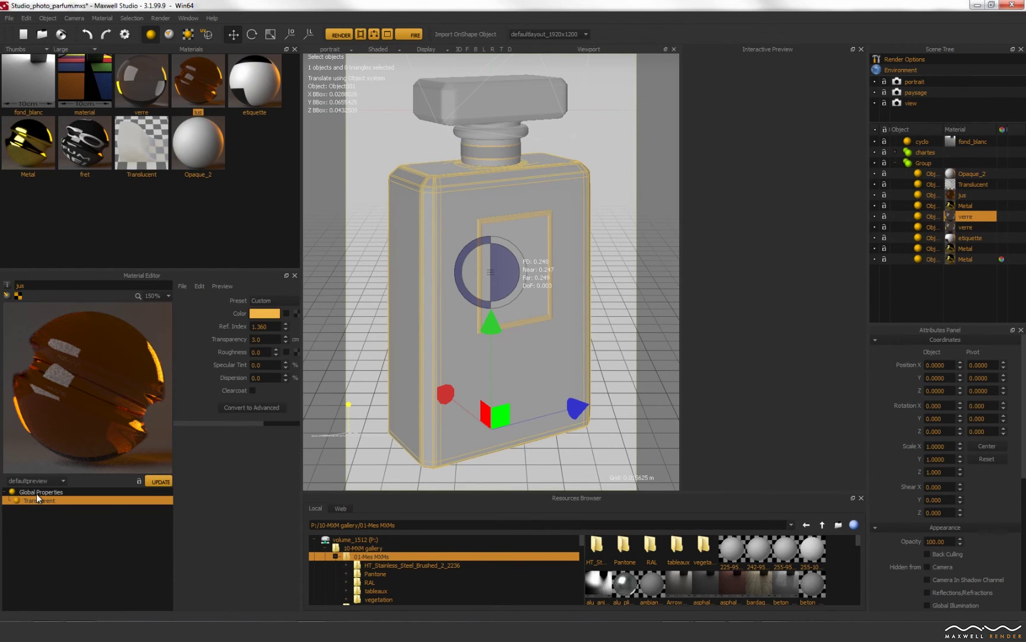
left_click(45, 492)
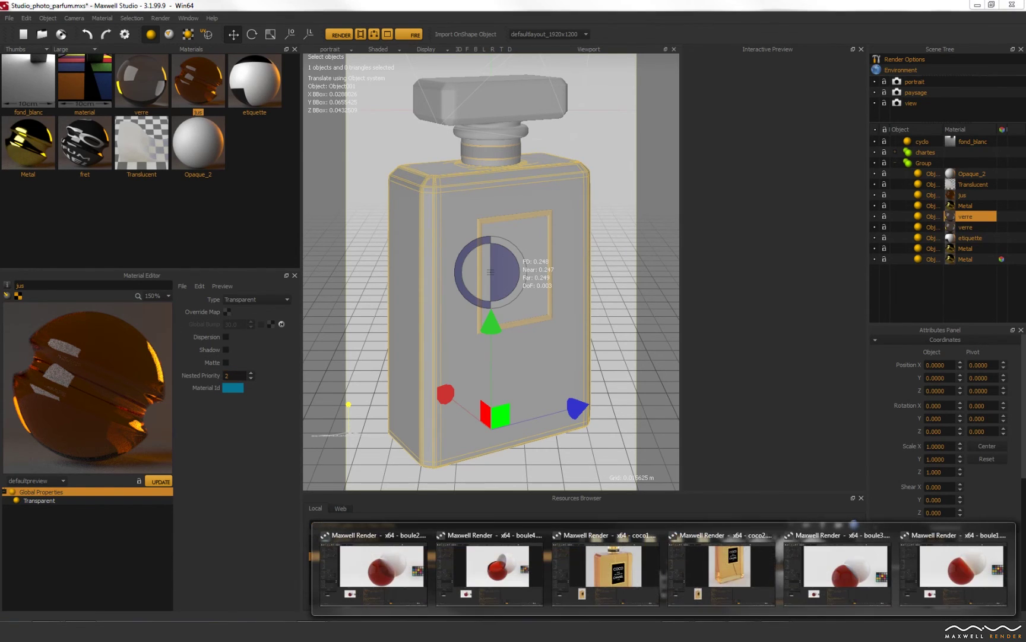
- Switch to the coco1.mxi render in Maxwell Render and inspect the tube inside the perfume bottle, including the whole bottle
left_click(628, 556)
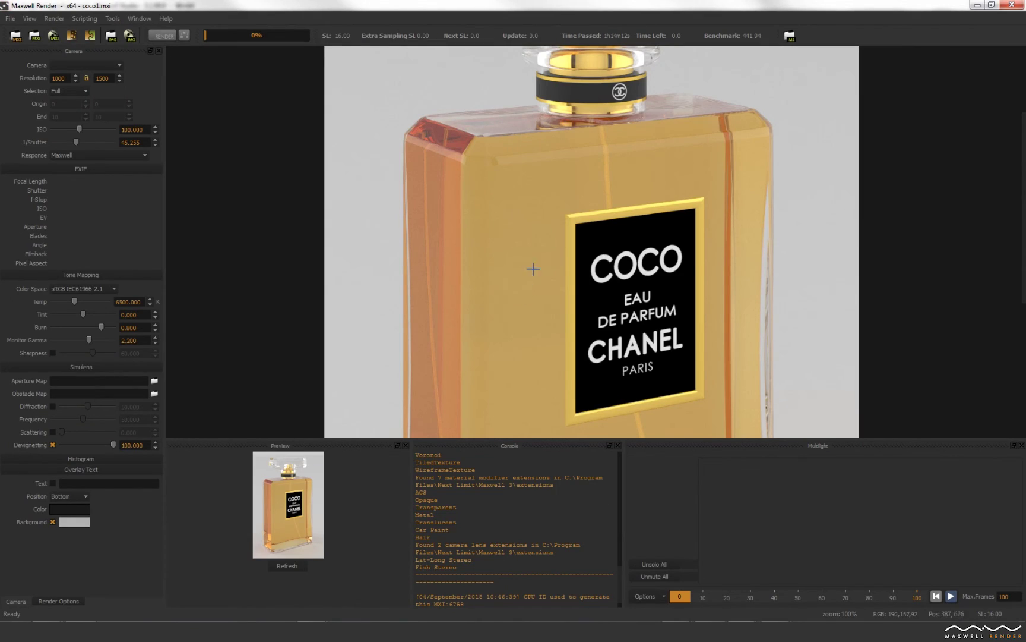
scroll(566, 256, "down", 3)
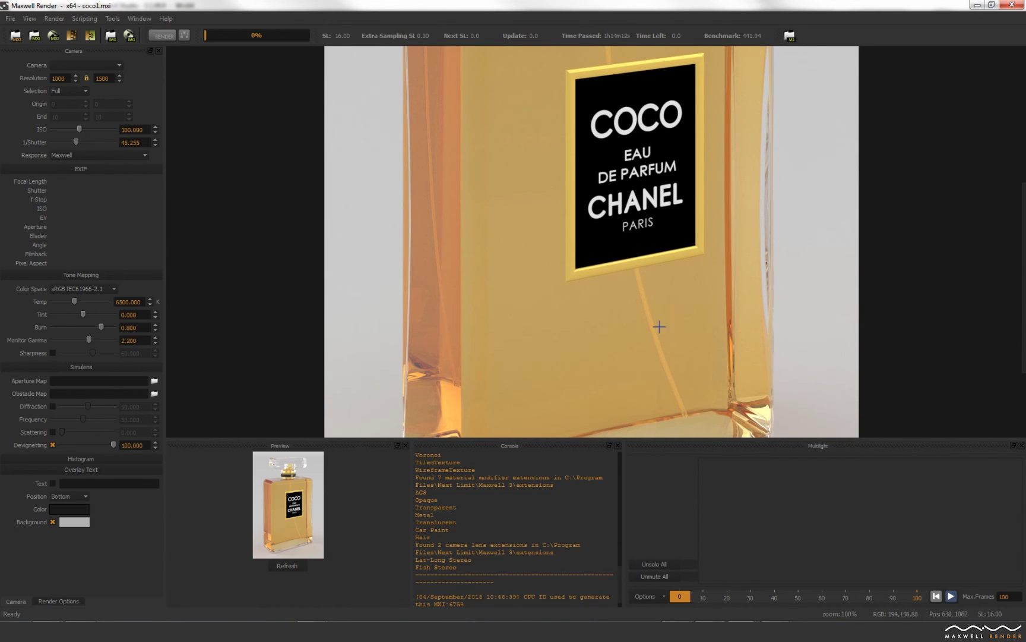
left_click_drag(621, 284, 615, 314)
scroll(616, 314, "down", 2)
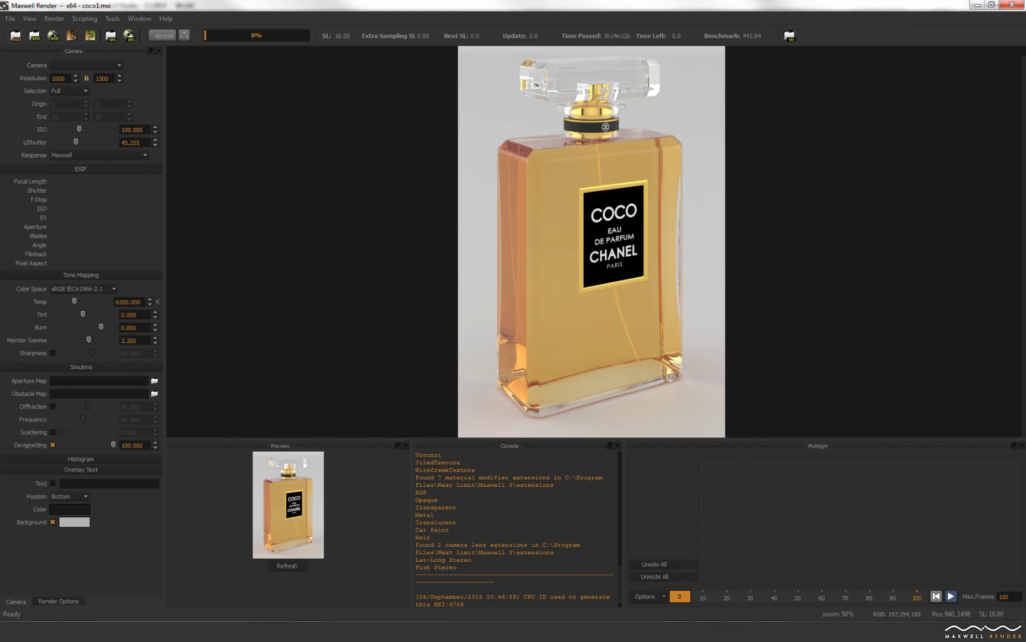
- Open the coco2.mxi render window and inspect the tube in the liquid, including the whole bottle
left_click(739, 580)
left_click_drag(588, 295, 588, 341)
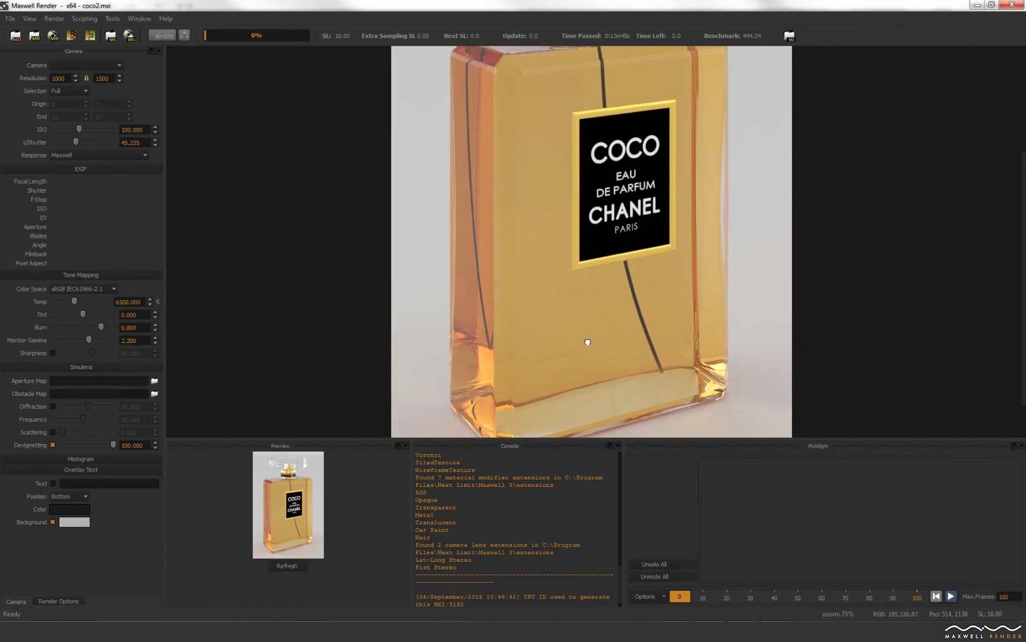
scroll(587, 341, "down", 1)
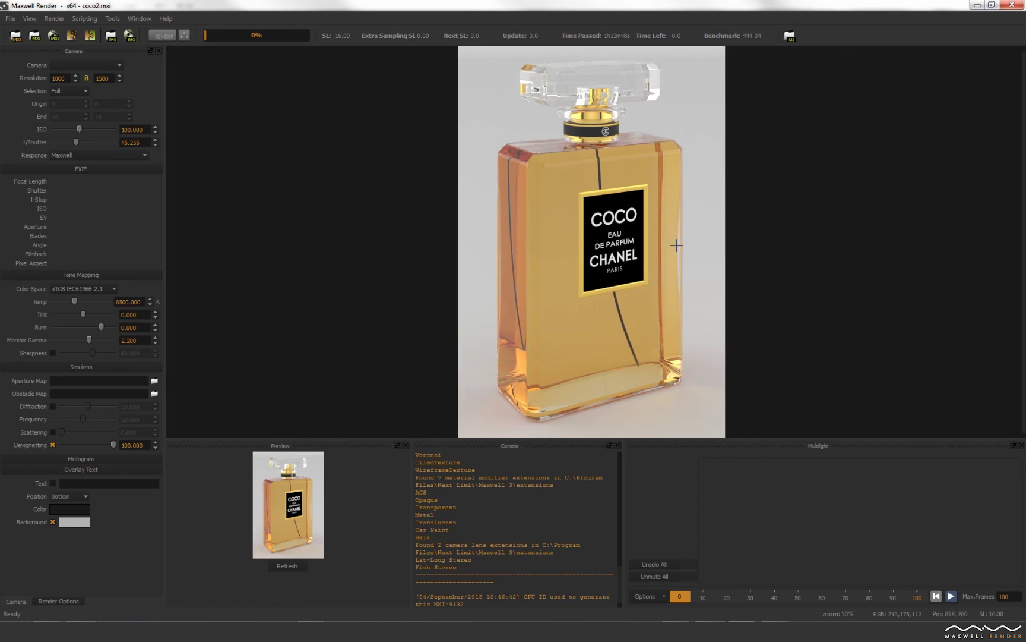